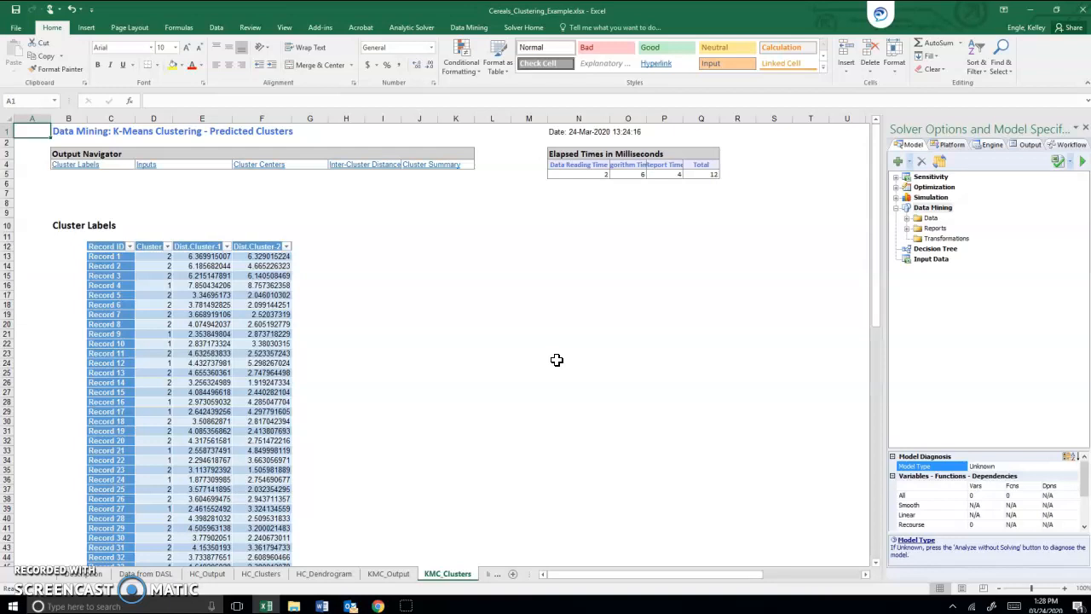
# Step: Open the Data from DASL sheet and review the variable columns from calories through rating
pyautogui.click(545, 356)
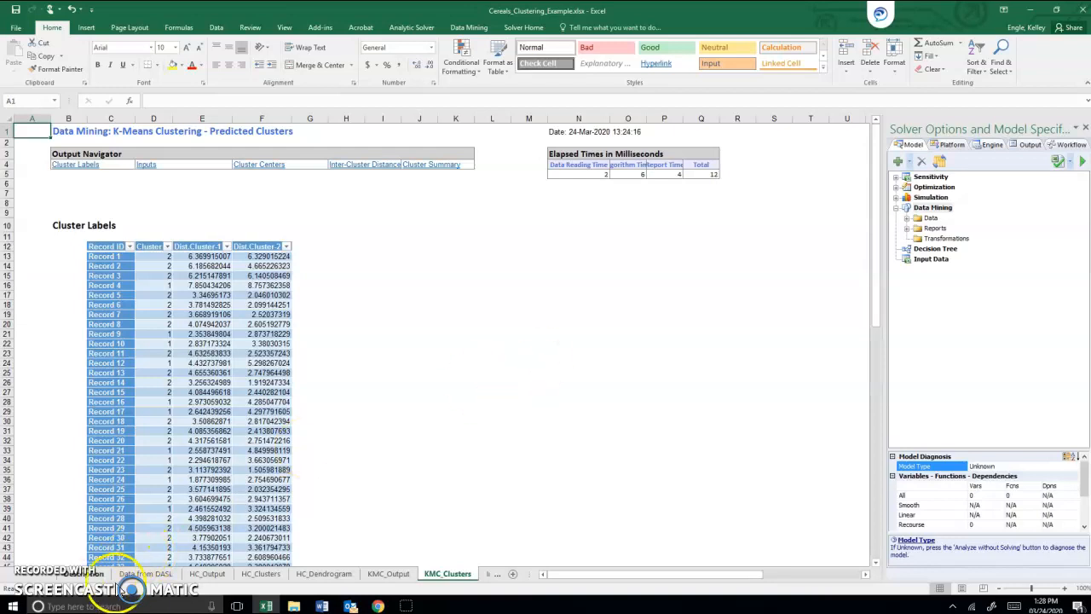
pyautogui.click(146, 573)
pyautogui.click(328, 380)
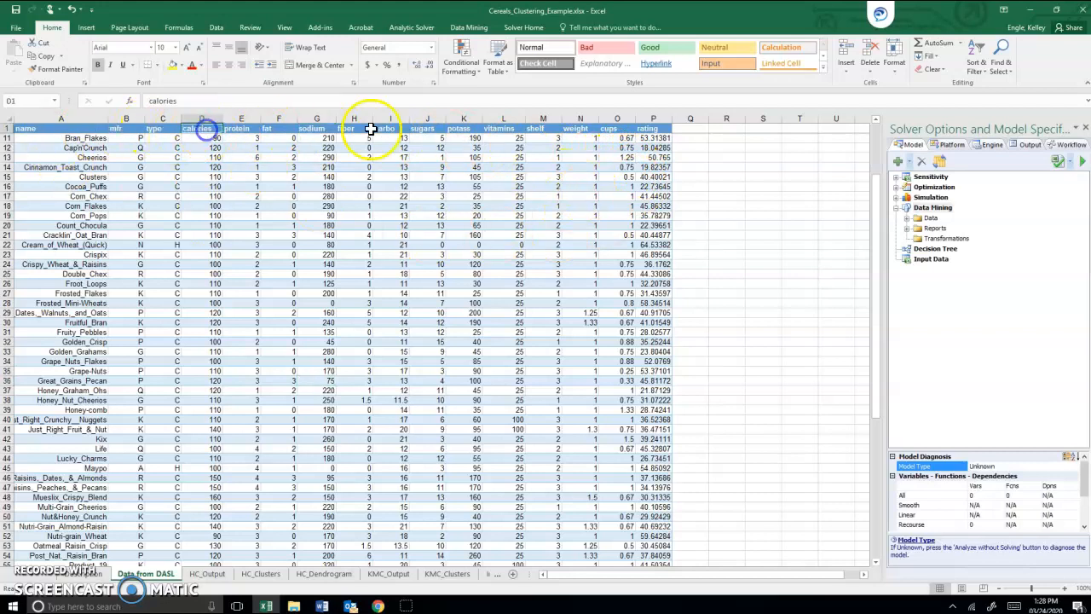
pyautogui.click(652, 131)
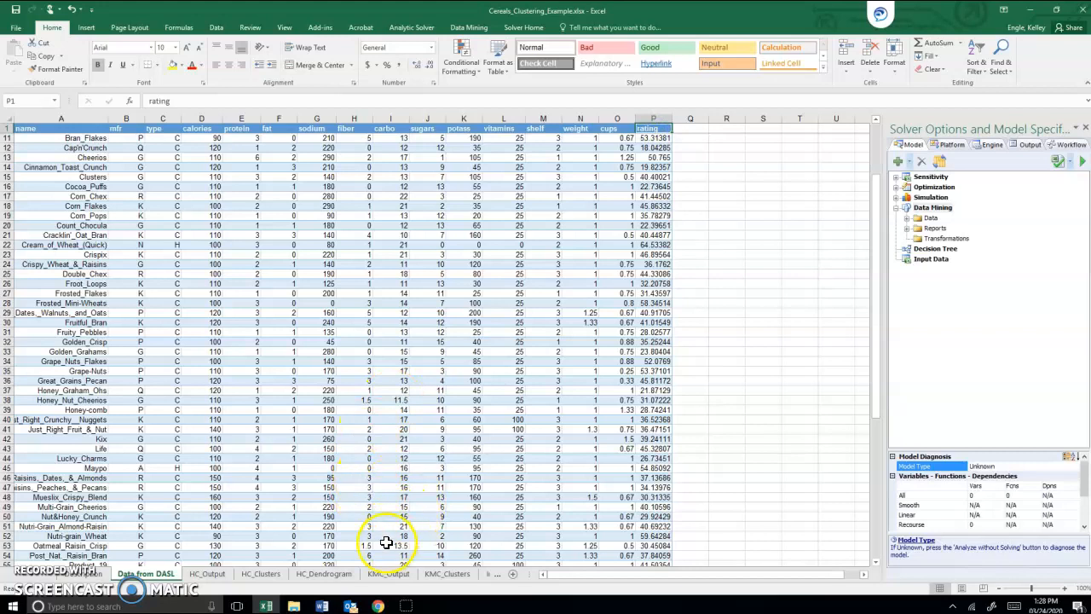
# Step: On the KMC_Output sheet, compare the Cluster 1 and Cluster 2 centers for calories, protein and fat
pyautogui.click(388, 573)
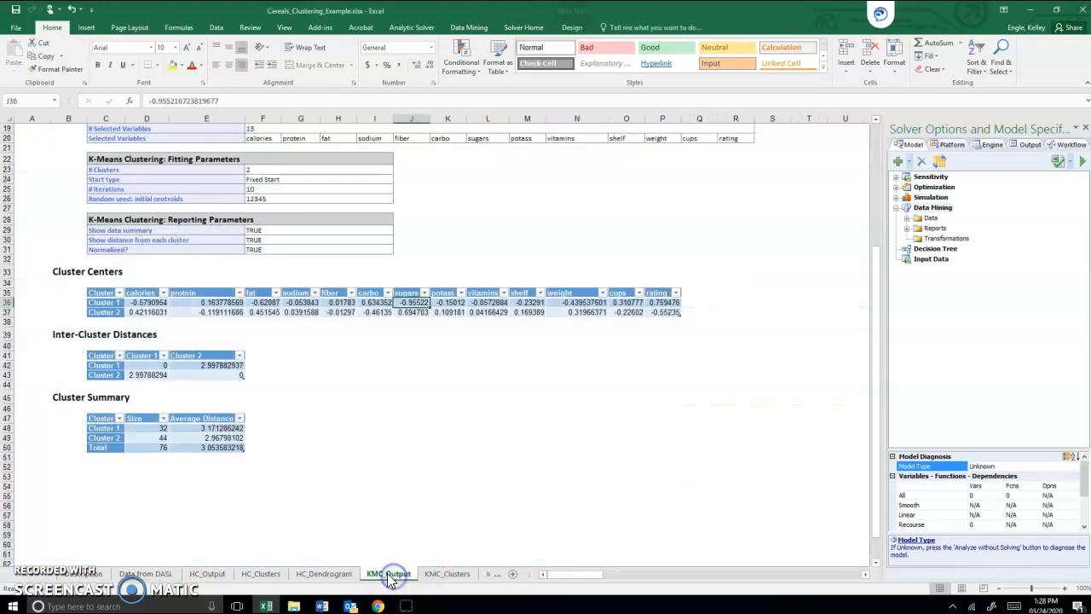
pyautogui.click(258, 322)
pyautogui.scroll(3, 375, 329)
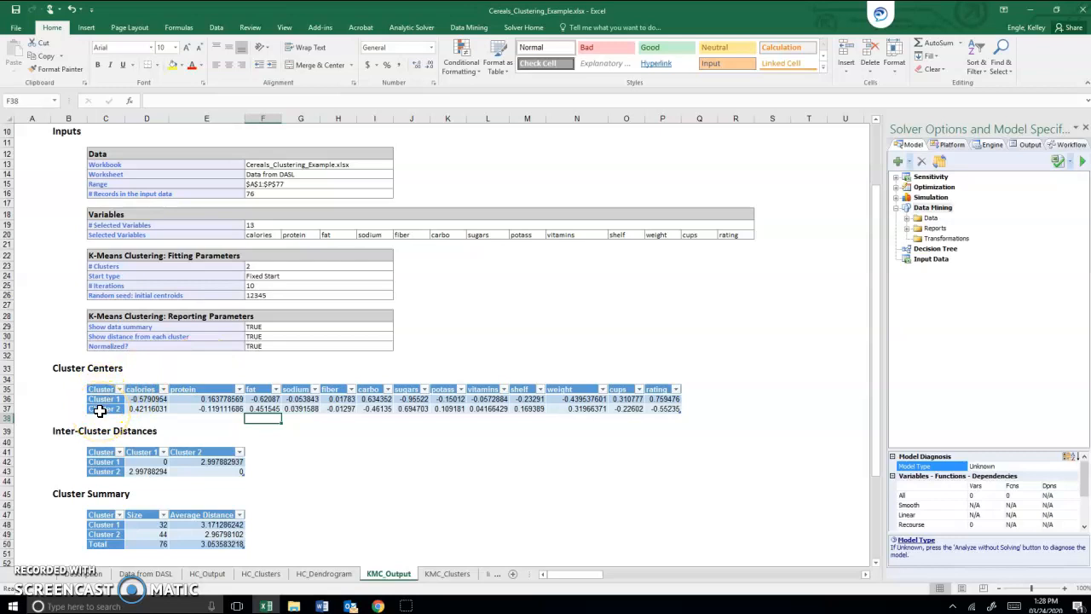
pyautogui.moveTo(100, 411); pyautogui.dragTo(107, 404)
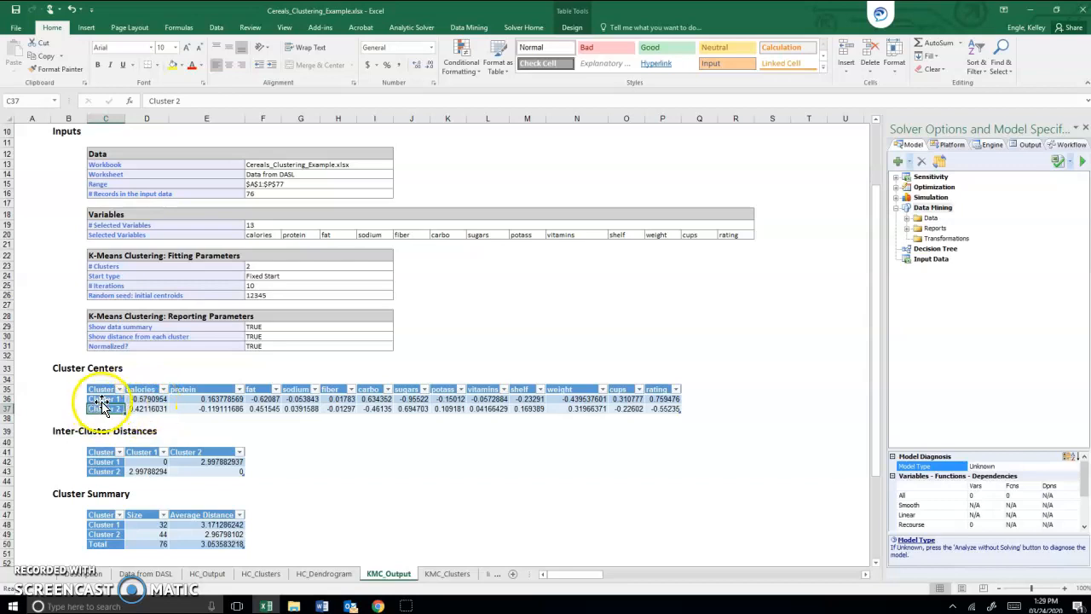
pyautogui.click(150, 399)
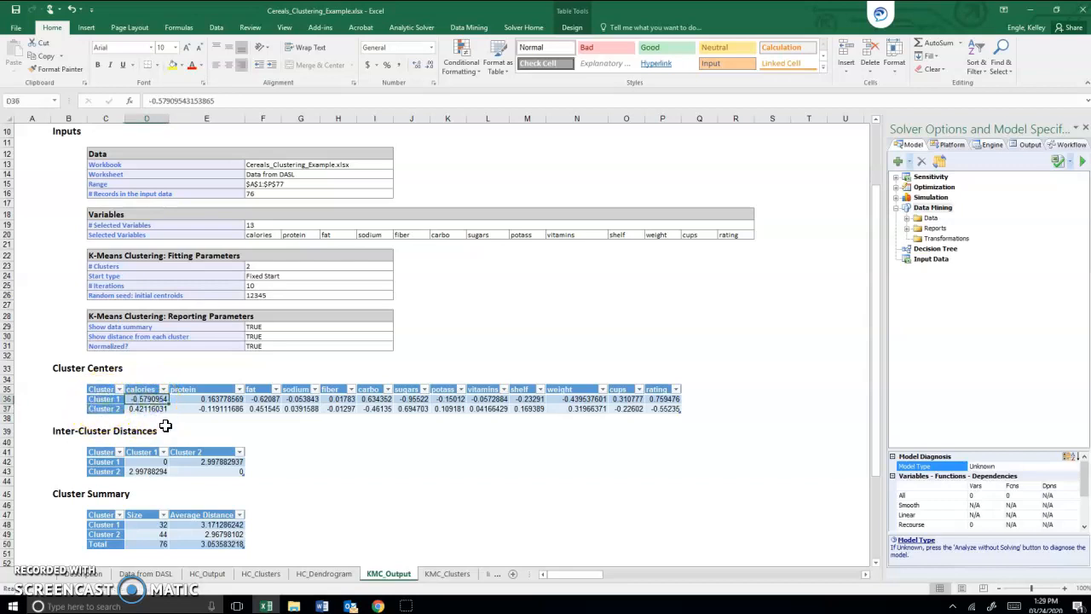
pyautogui.click(147, 409)
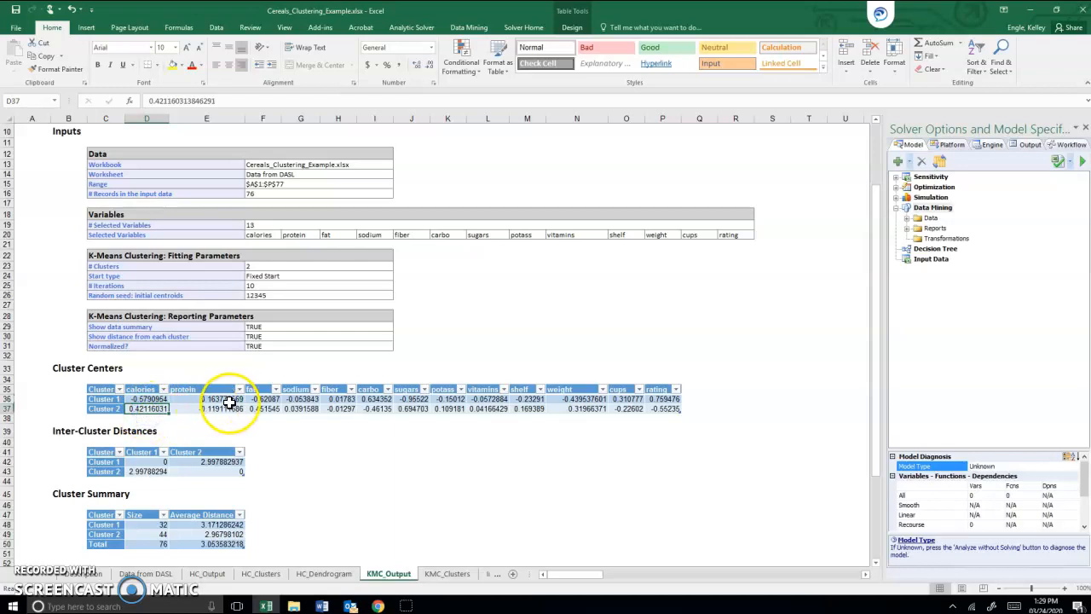
pyautogui.click(234, 399)
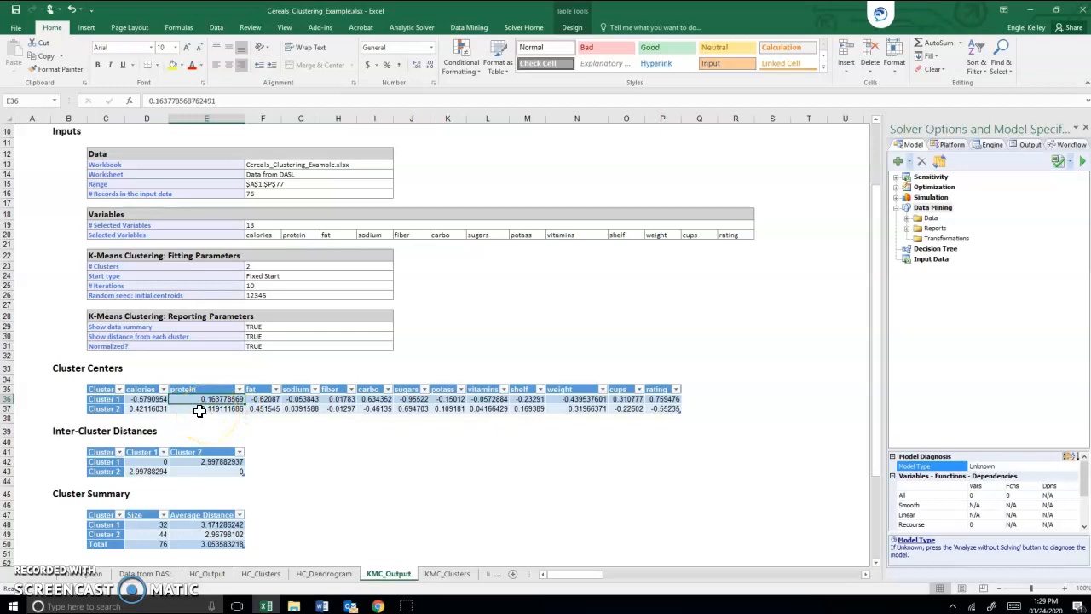
pyautogui.click(205, 410)
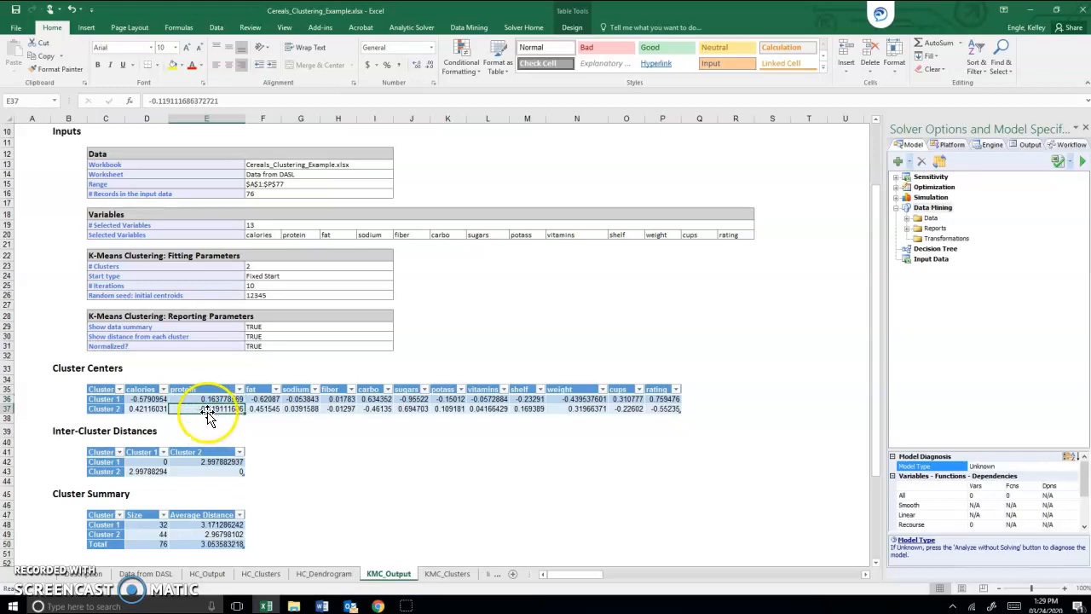
pyautogui.click(271, 400)
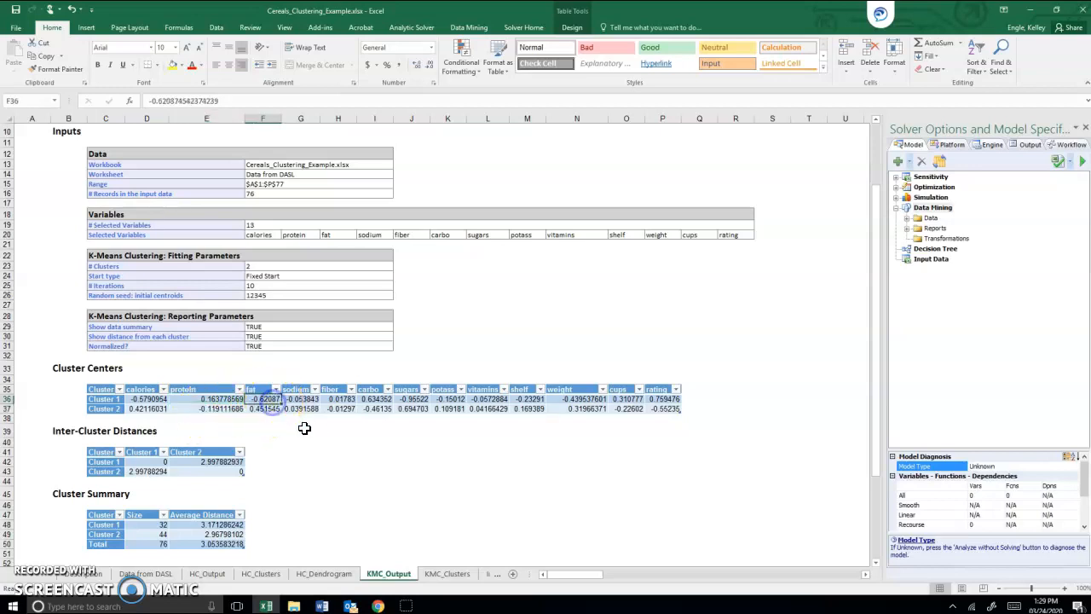
pyautogui.click(258, 411)
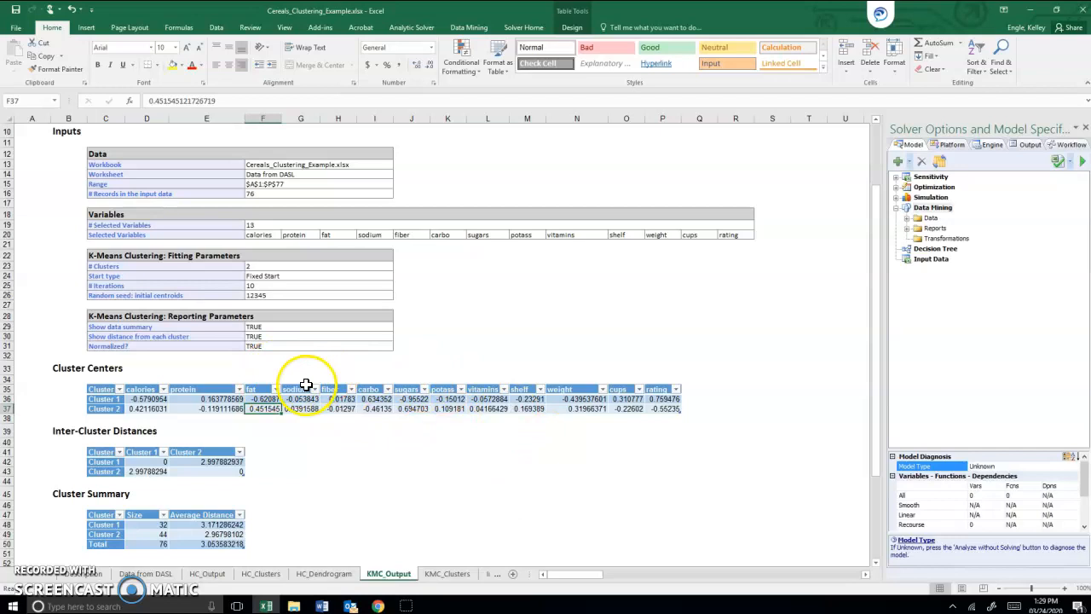
# Step: Copy the Record ID and Cluster columns, including headers, down to Record 76 from the Cluster Labels table on KMC_Clusters
pyautogui.click(447, 573)
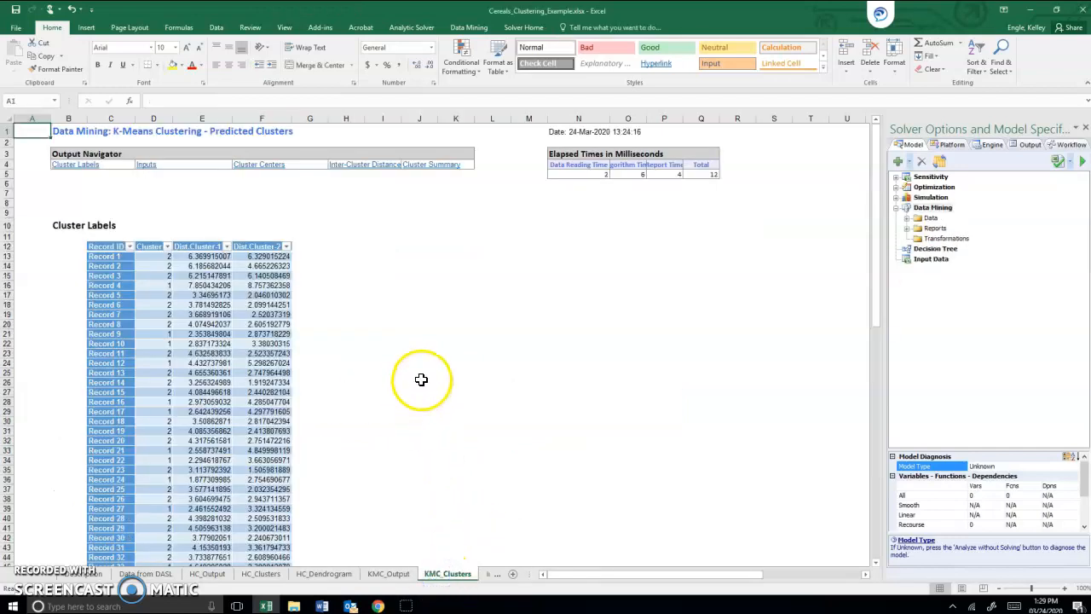
pyautogui.click(107, 265)
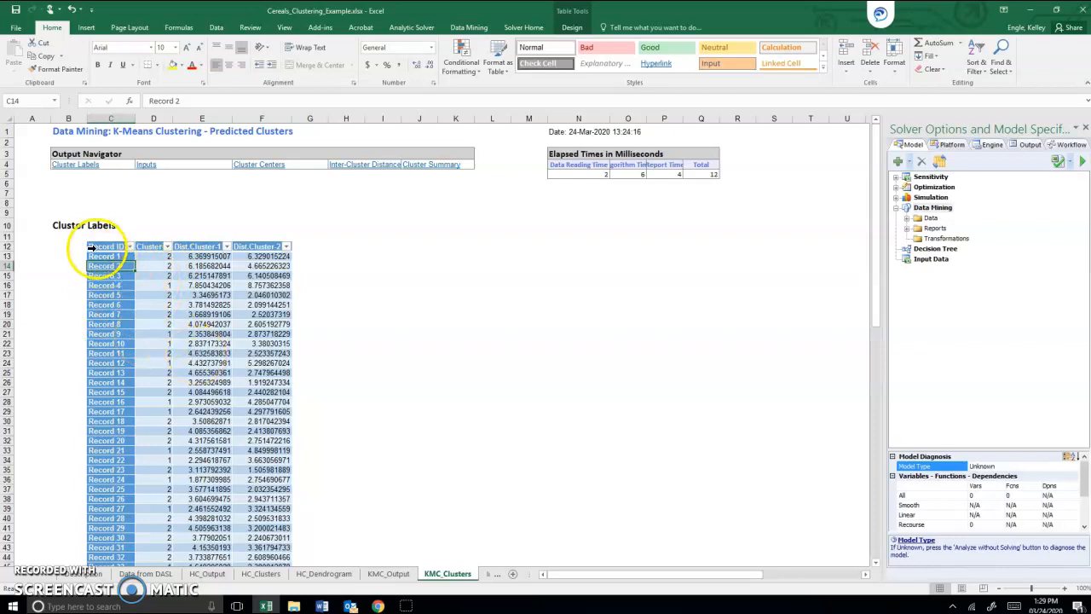
pyautogui.moveTo(106, 246); pyautogui.dragTo(158, 540)
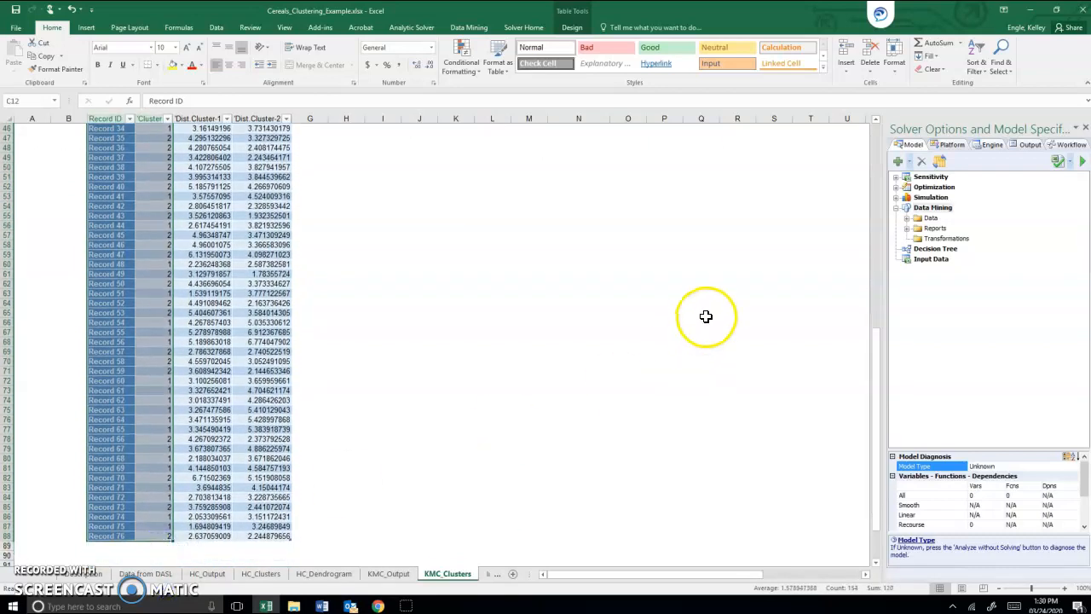
pyautogui.hotkey('ctrl', 'c')
# Step: Paste the copied columns into Data from DASL starting at Q1, beside rating, and widen the Record ID column slightly
pyautogui.click(143, 573)
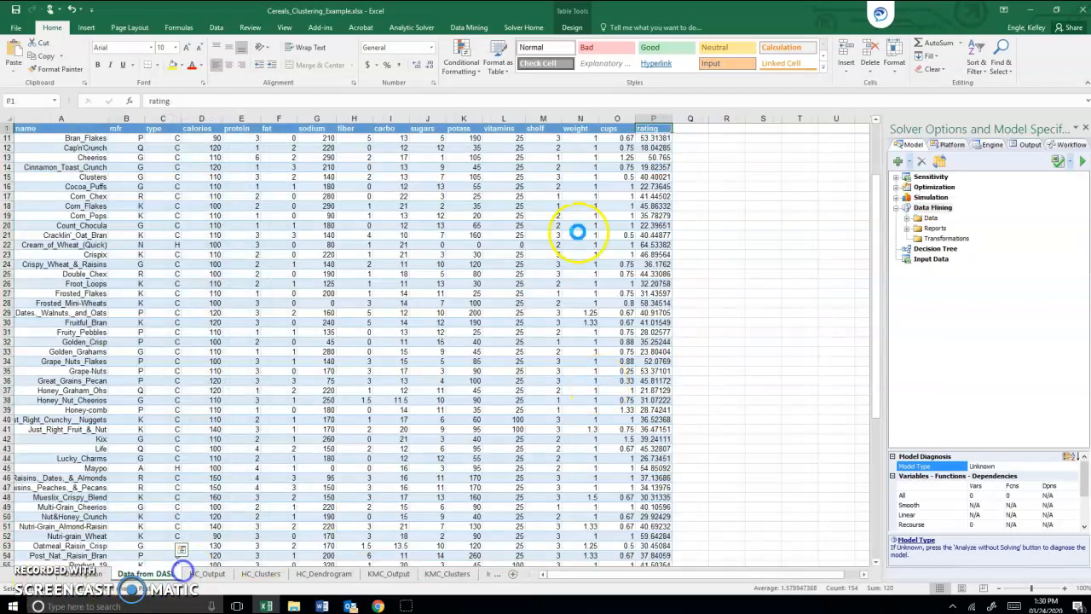
pyautogui.click(694, 128)
pyautogui.hotkey('ctrl', 'v')
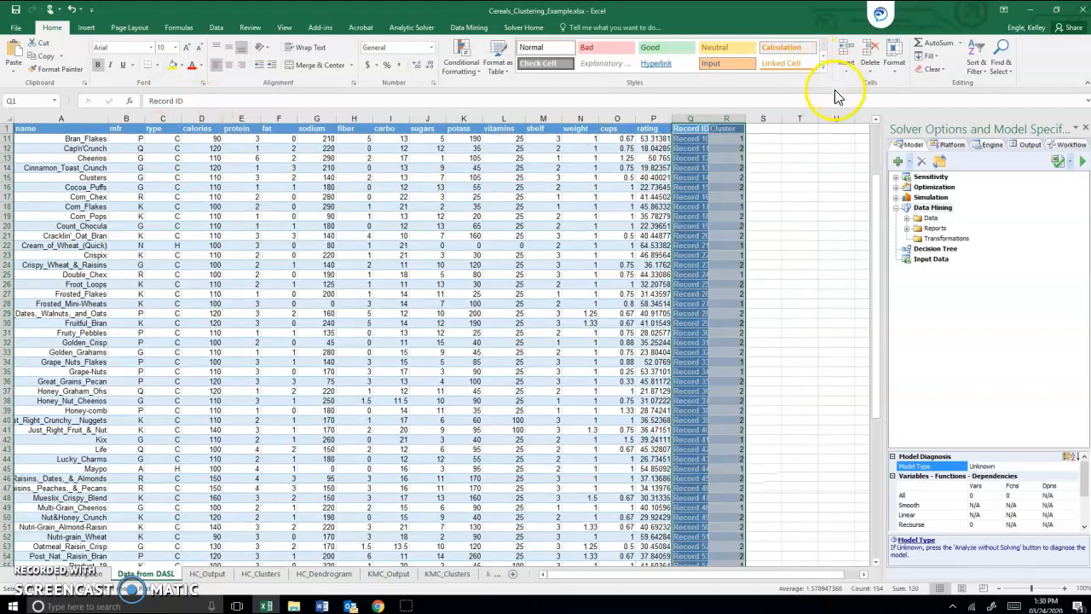
pyautogui.click(653, 177)
pyautogui.moveTo(709, 119); pyautogui.dragTo(713, 119)
pyautogui.click(590, 197)
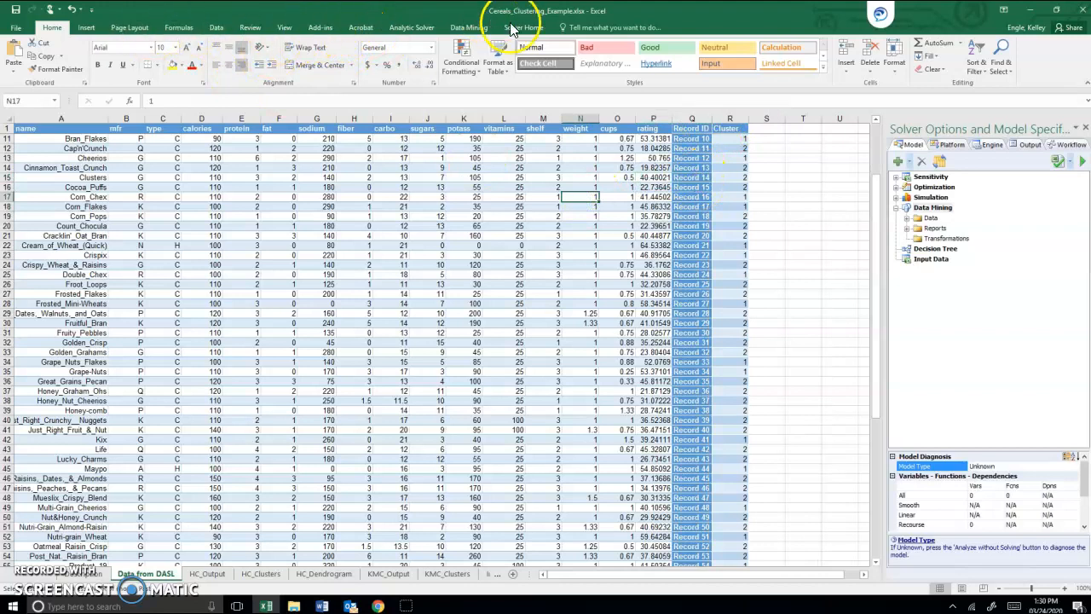
# Step: Convert the range A1:R77 of the cereal data into a table with headers
pyautogui.click(86, 27)
pyautogui.click(98, 54)
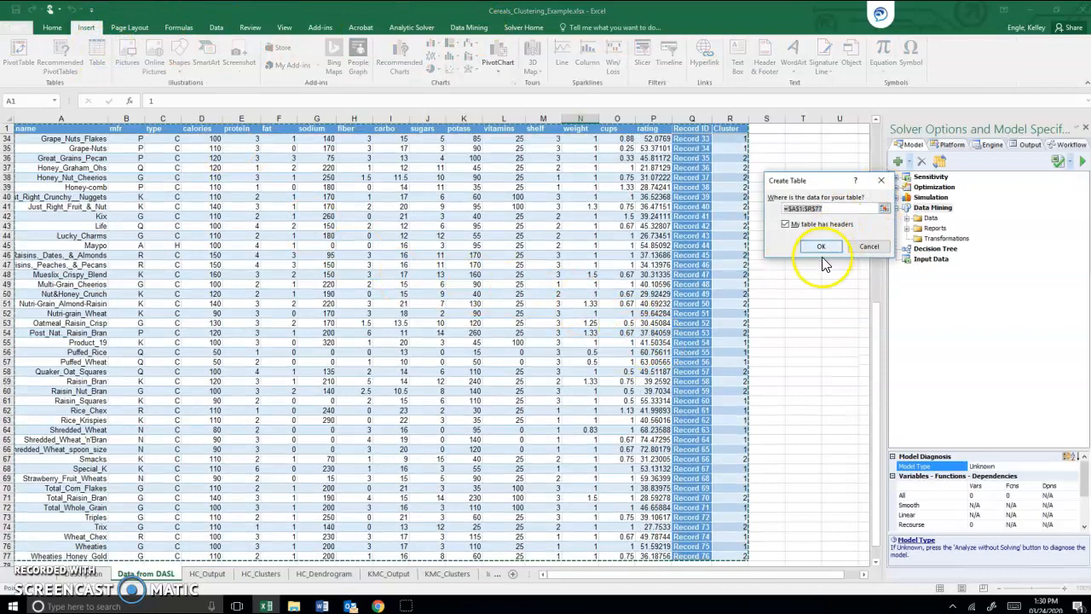
pyautogui.click(823, 249)
pyautogui.click(697, 187)
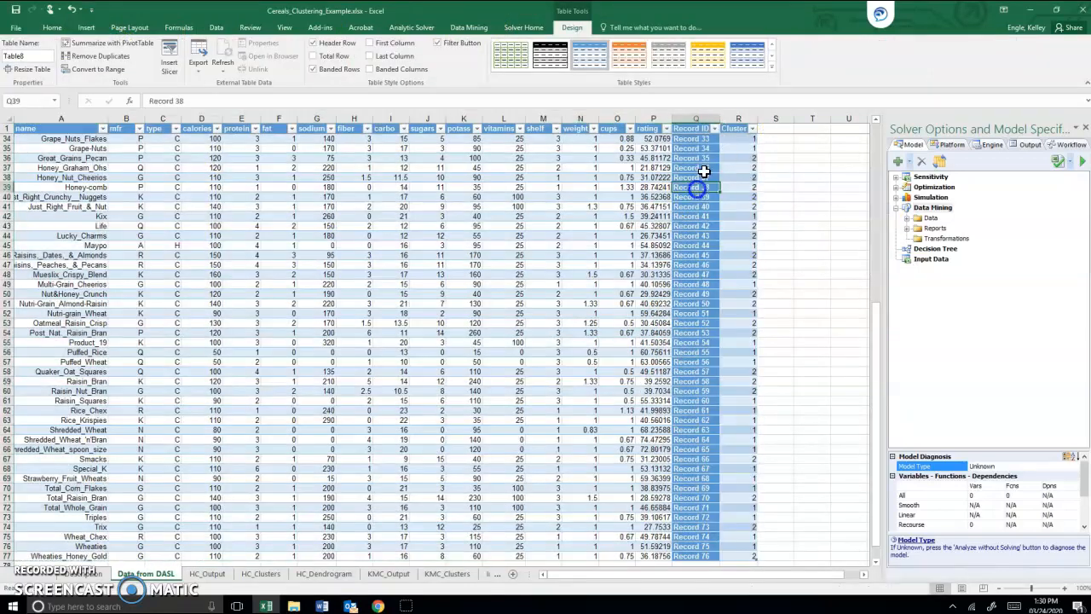
# Step: Filter the table's Cluster column to show only cluster 1 and review the cereals in that group
pyautogui.click(753, 129)
pyautogui.click(640, 240)
pyautogui.click(640, 248)
pyautogui.click(685, 345)
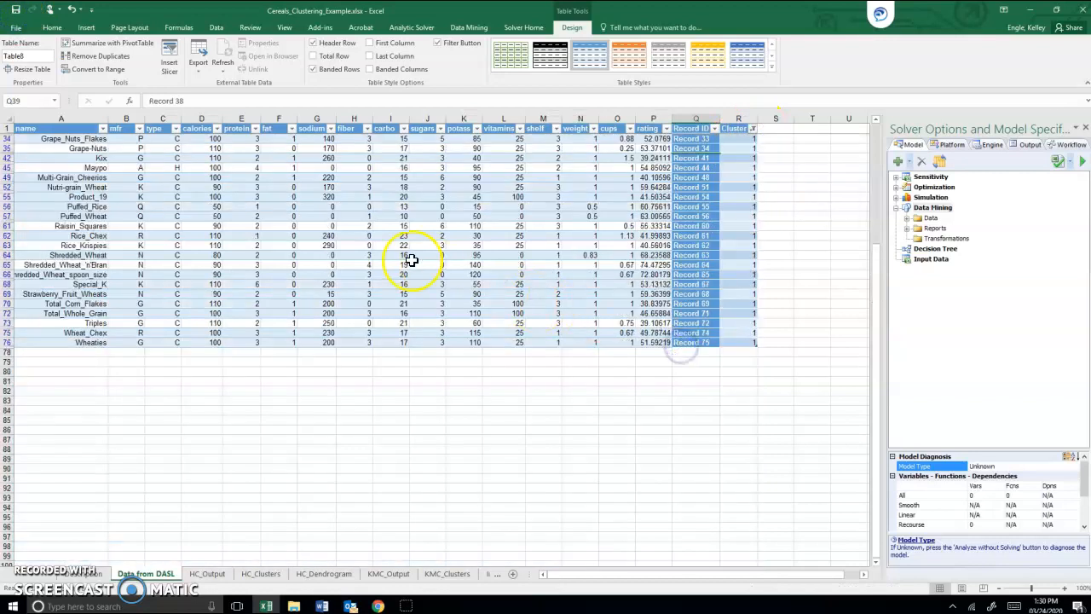
pyautogui.scroll(4, 430, 266)
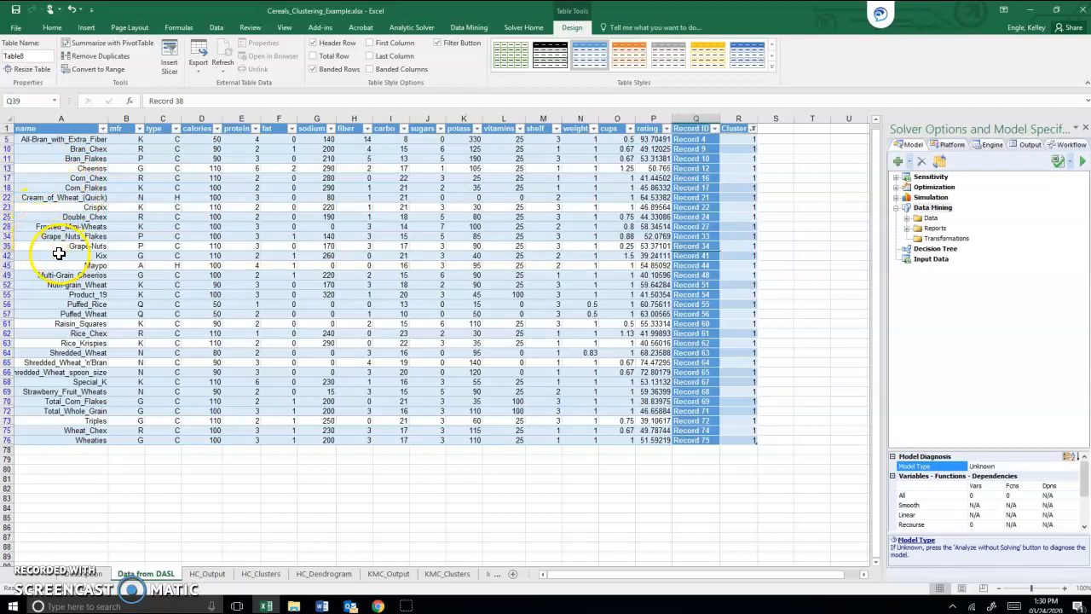
pyautogui.click(91, 305)
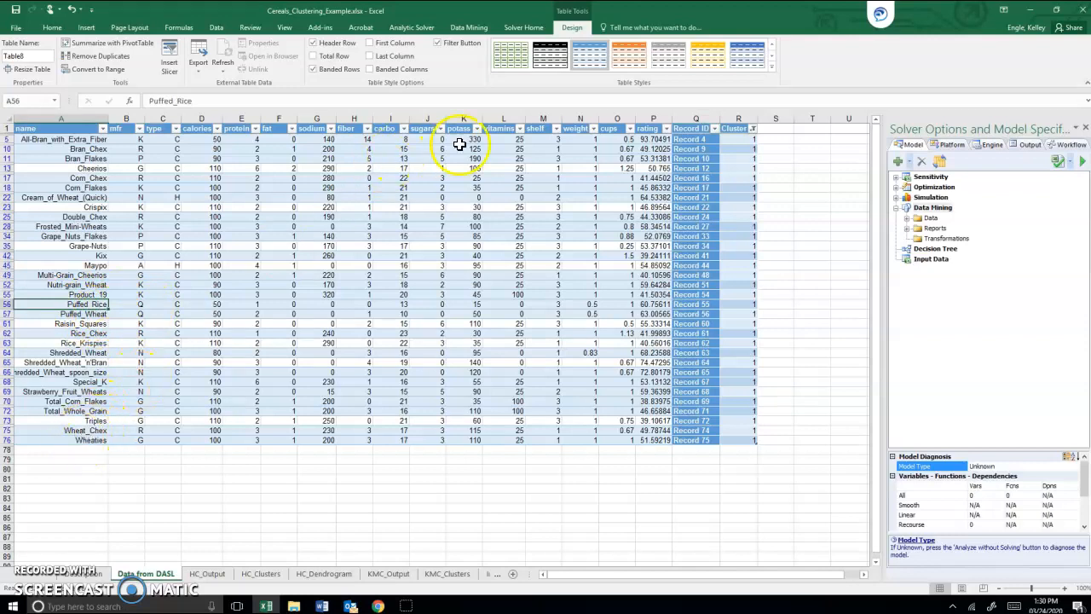
# Step: Change the Cluster filter to show only cluster 2 and look through the cereals in that group
pyautogui.click(751, 128)
pyautogui.click(638, 248)
pyautogui.click(638, 257)
pyautogui.click(682, 346)
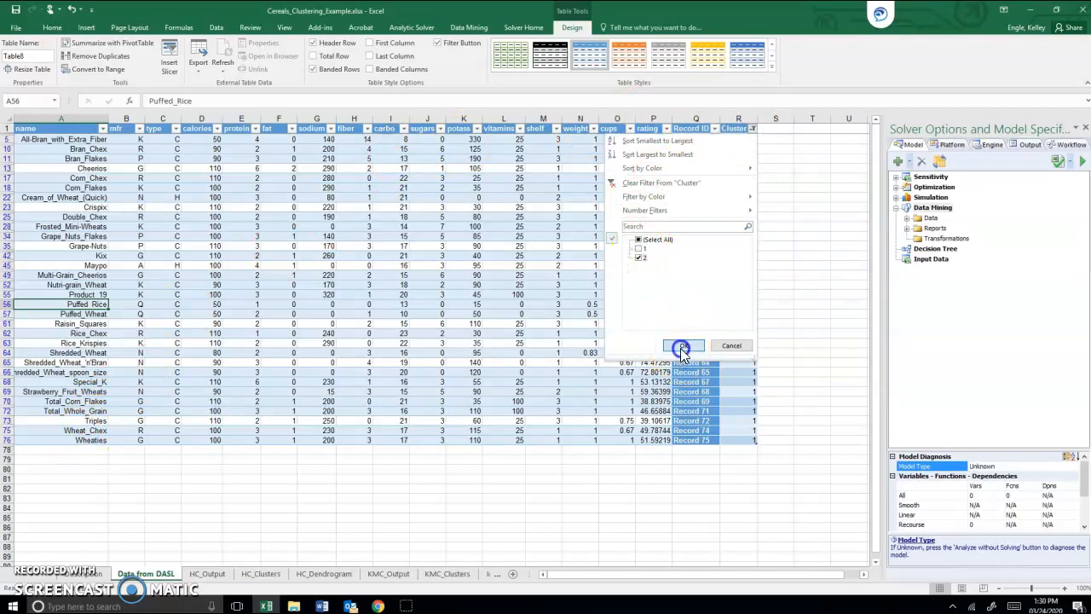
pyautogui.click(61, 169)
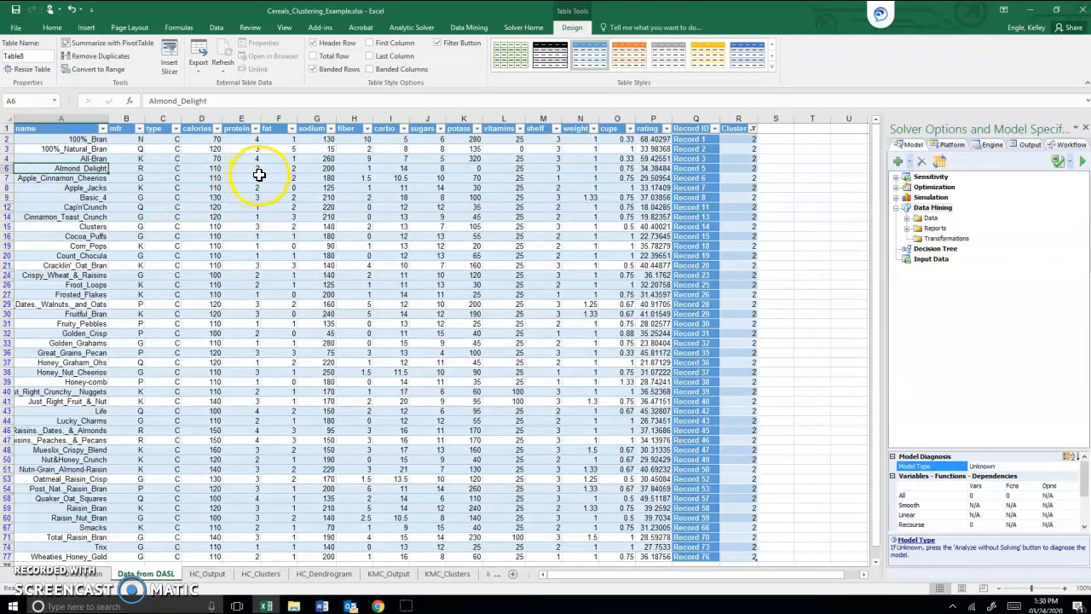
pyautogui.scroll(-1, 259, 175)
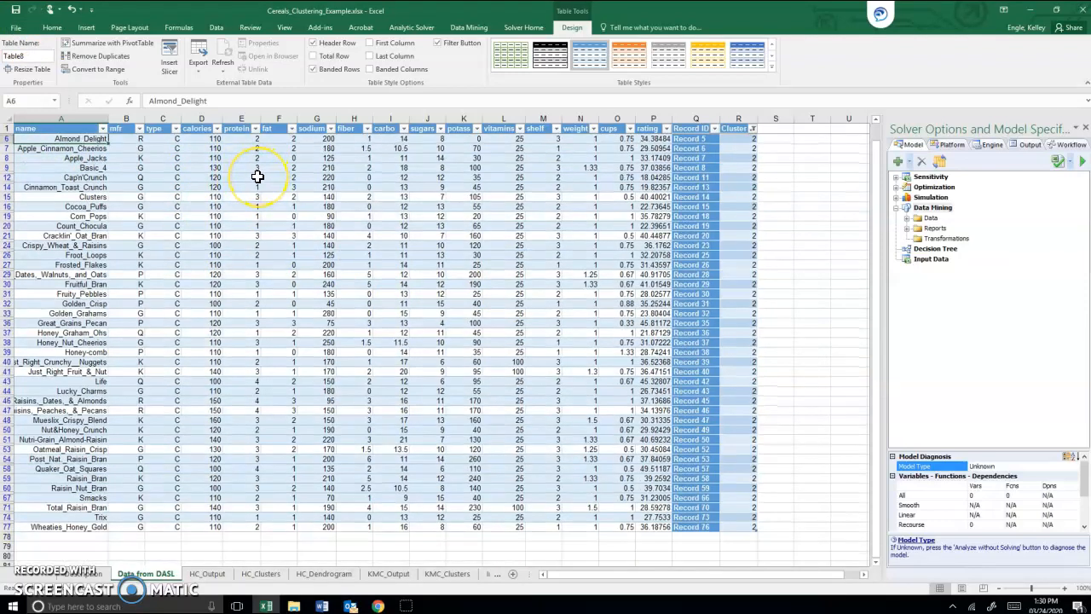
pyautogui.scroll(-2, 256, 179)
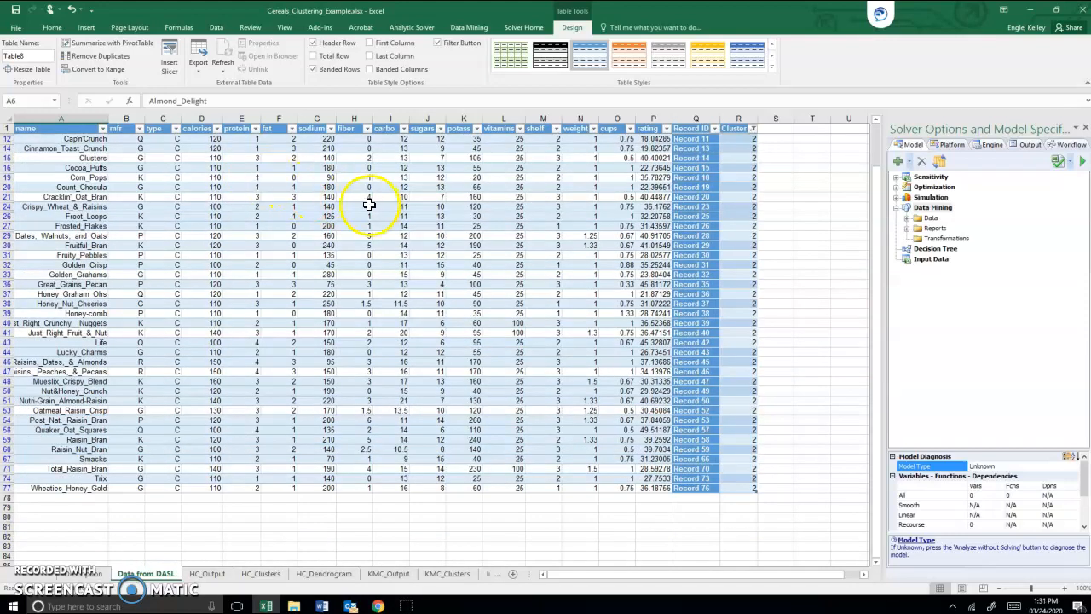
pyautogui.scroll(2, 369, 205)
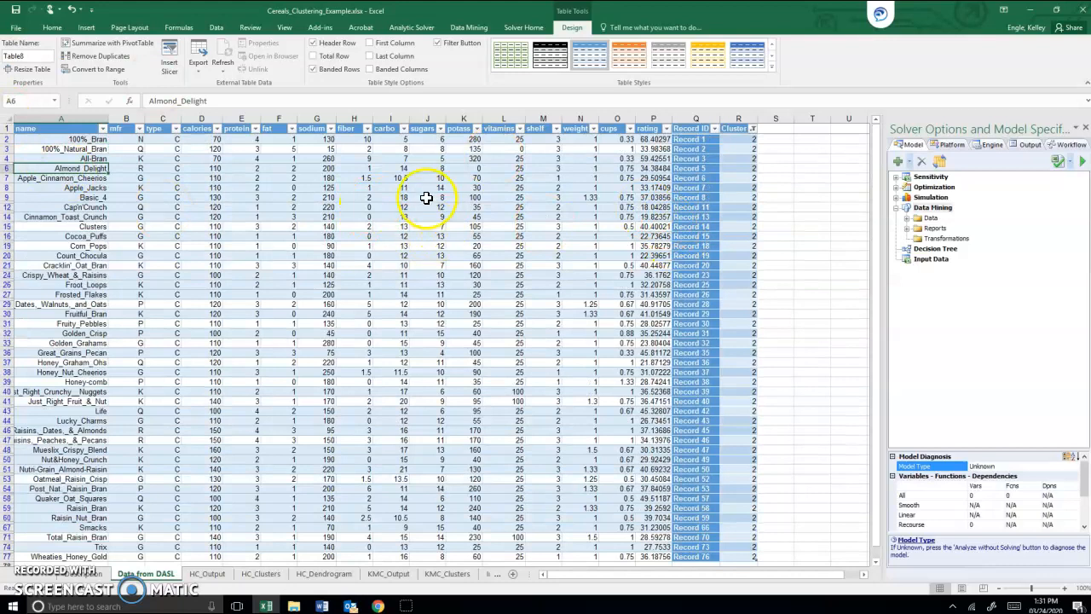
# Step: Add a total row to the table and set its fiber column to Average
pyautogui.click(431, 189)
pyautogui.scroll(-2, 523, 214)
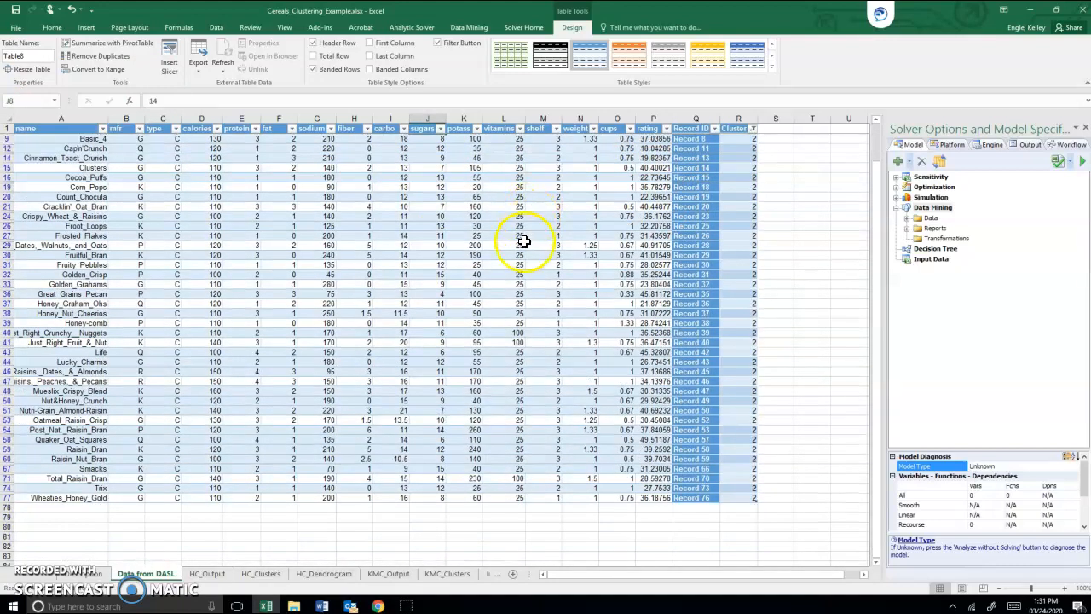
pyautogui.click(337, 55)
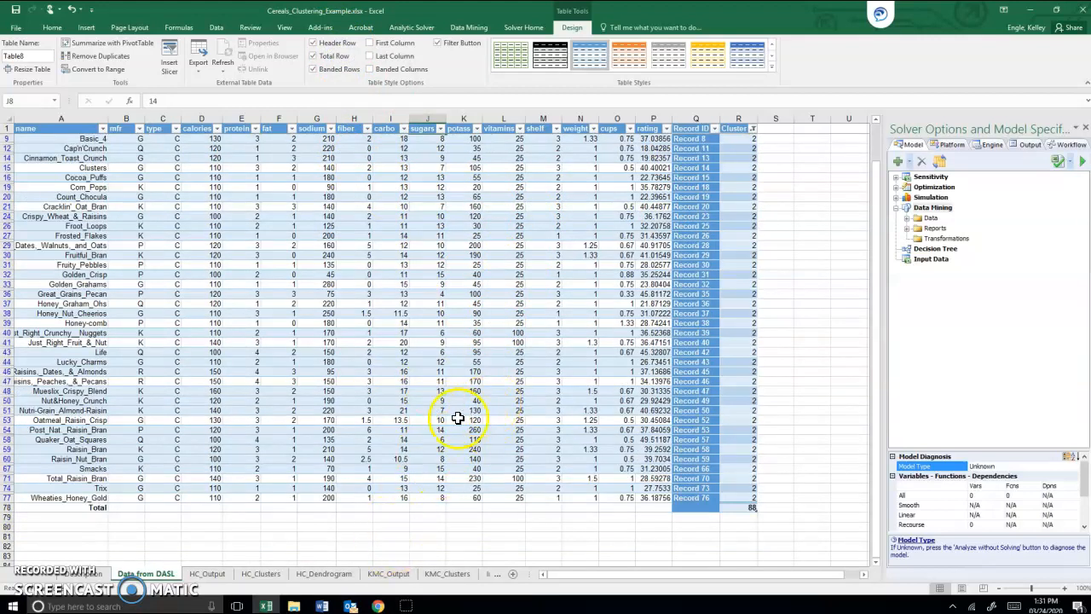
pyautogui.click(365, 507)
pyautogui.click(385, 509)
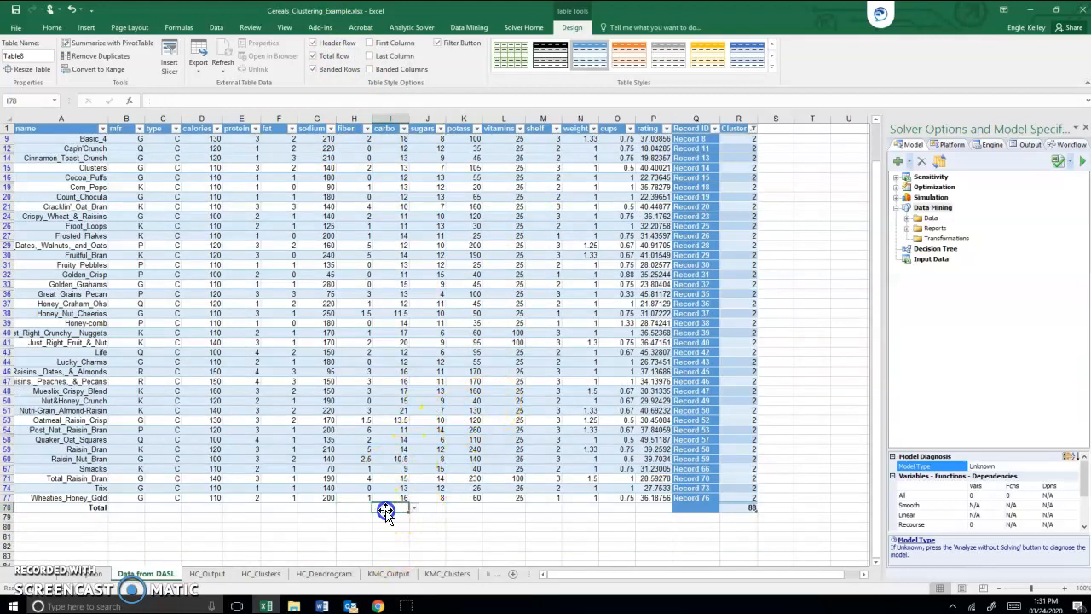
pyautogui.click(365, 509)
pyautogui.click(377, 508)
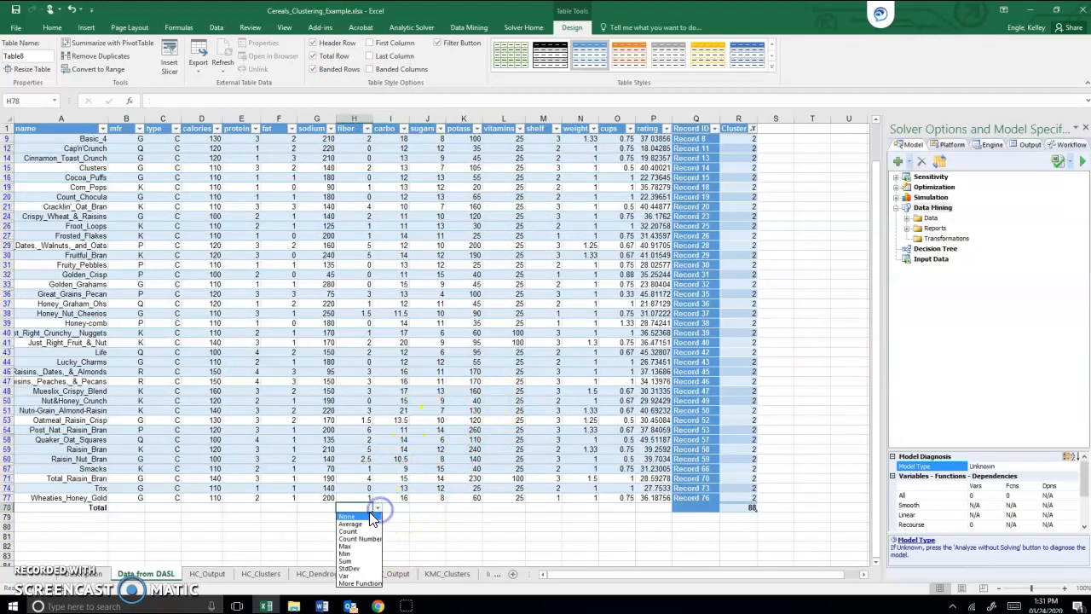
pyautogui.click(362, 524)
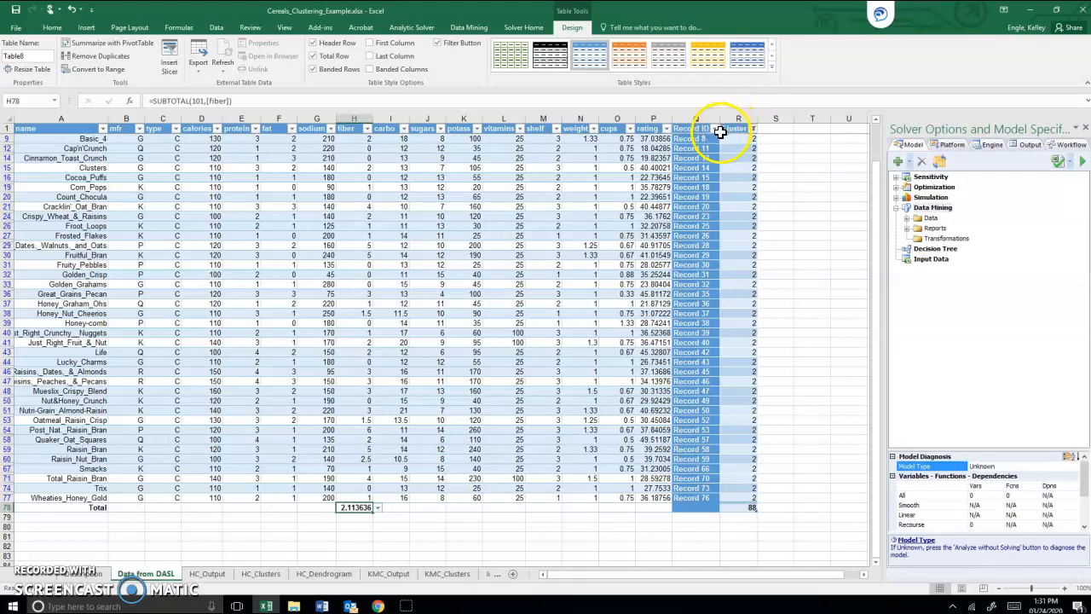
# Step: Switch the Cluster filter from 2 back to 1 to compare the average fiber between clusters
pyautogui.click(752, 128)
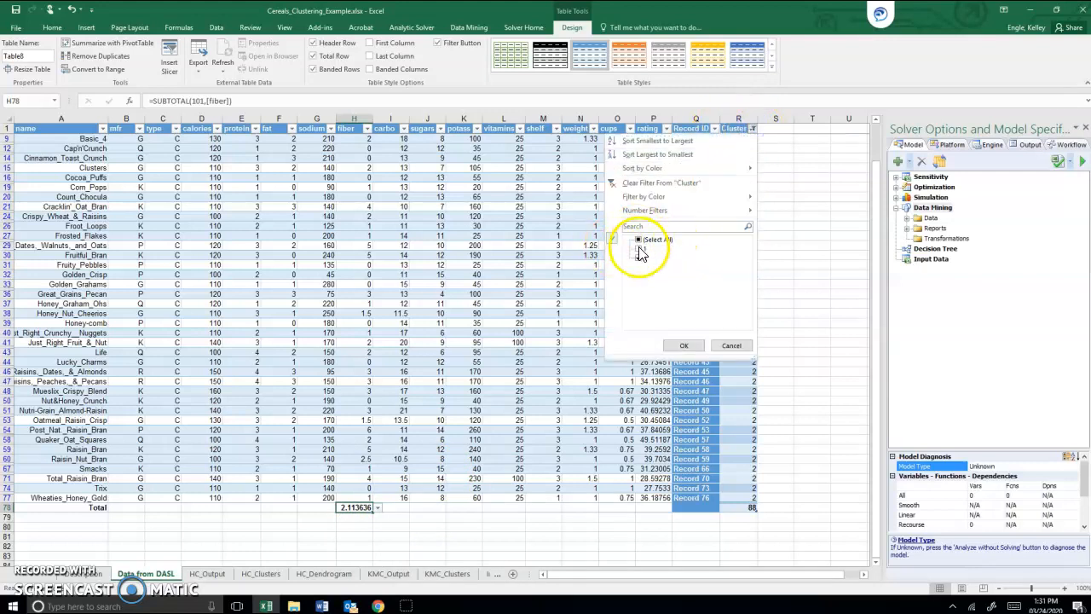
pyautogui.click(680, 345)
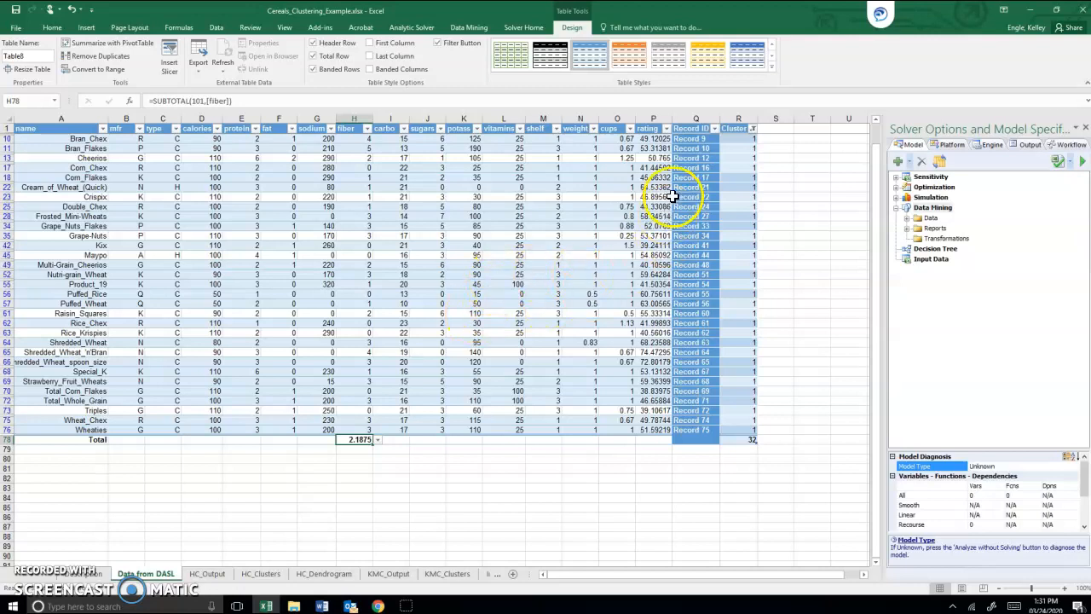
# Step: Set the table's total row to Average for the carbo and sugars columns
pyautogui.click(754, 129)
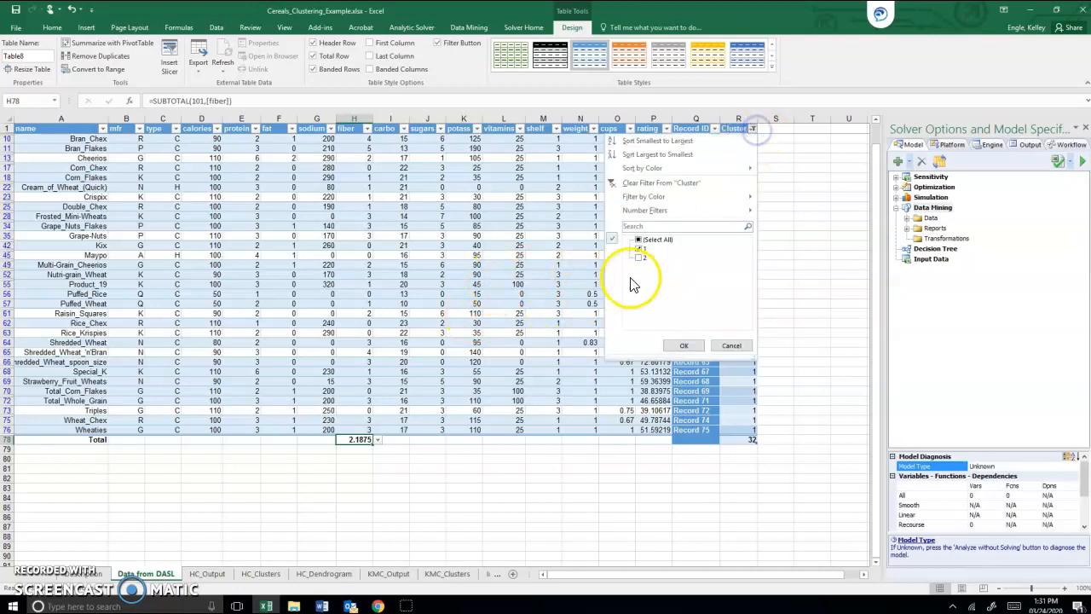
pyautogui.click(684, 348)
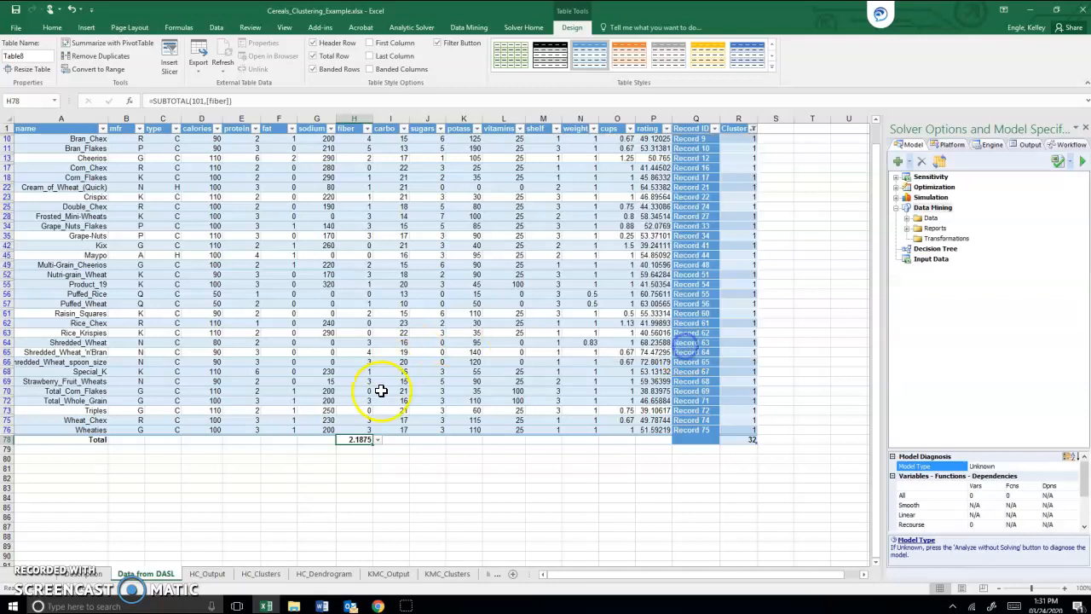
pyautogui.click(403, 439)
pyautogui.click(416, 439)
pyautogui.click(385, 456)
pyautogui.click(431, 439)
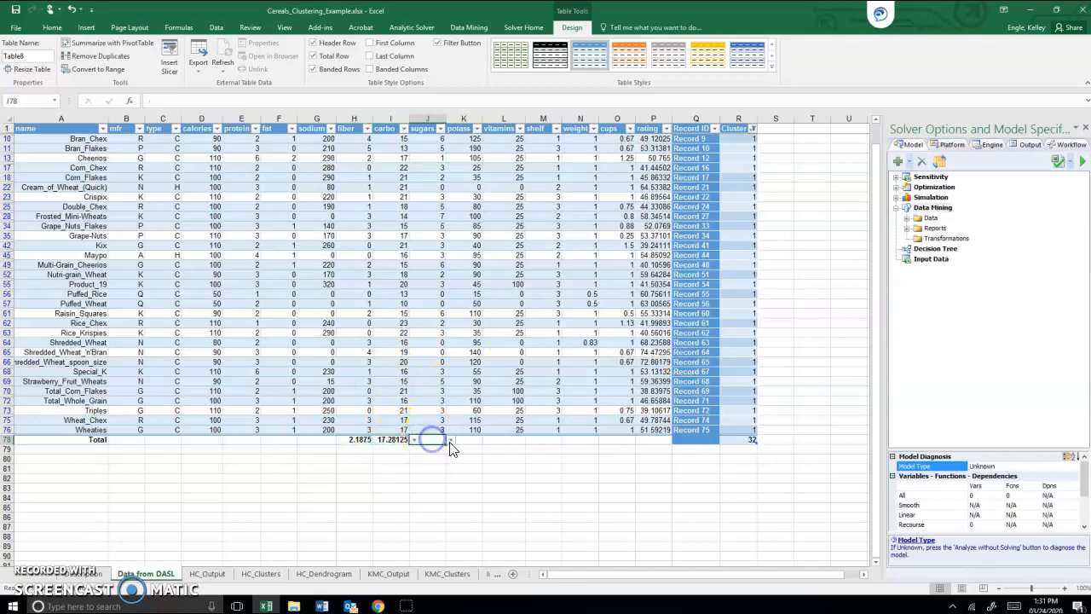
pyautogui.click(450, 439)
pyautogui.click(435, 455)
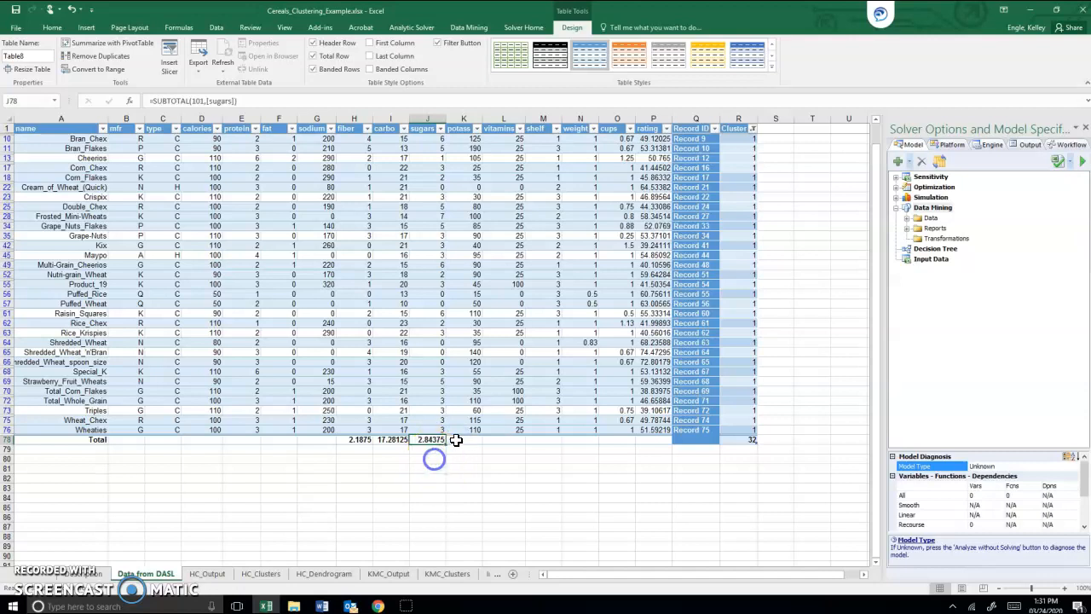
# Step: Set the total row to Average for the vitamins and calories columns
pyautogui.click(467, 448)
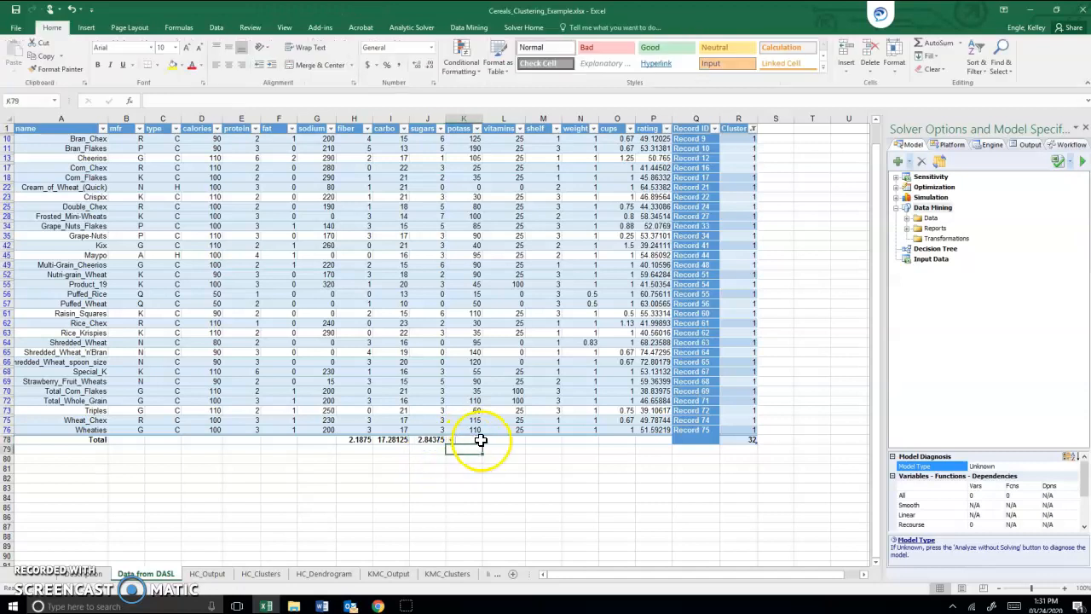
pyautogui.click(505, 439)
pyautogui.click(529, 440)
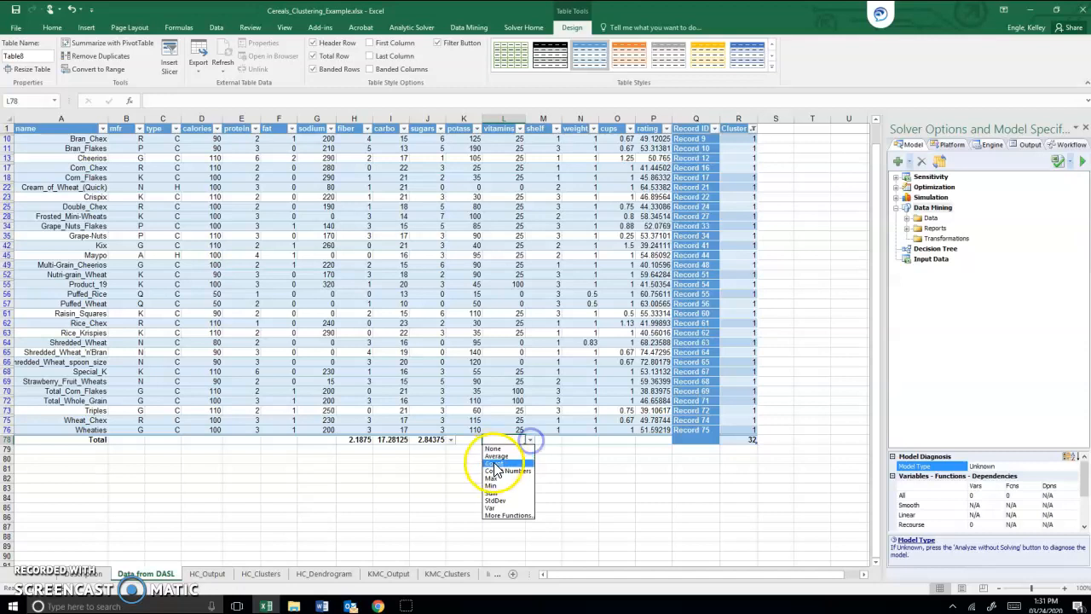
pyautogui.click(504, 455)
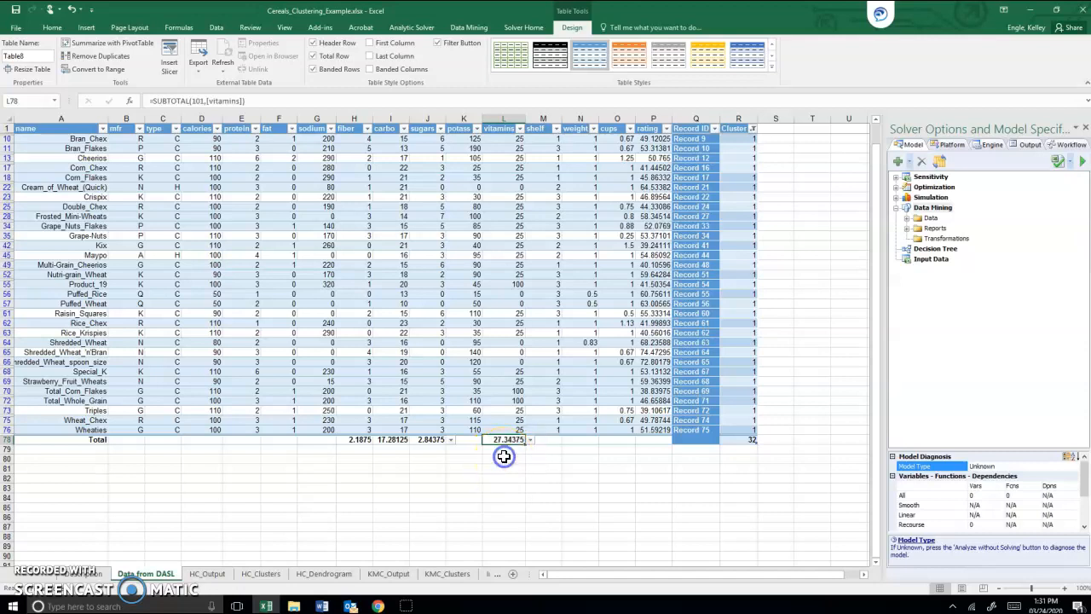
pyautogui.click(214, 445)
pyautogui.click(209, 440)
pyautogui.click(229, 440)
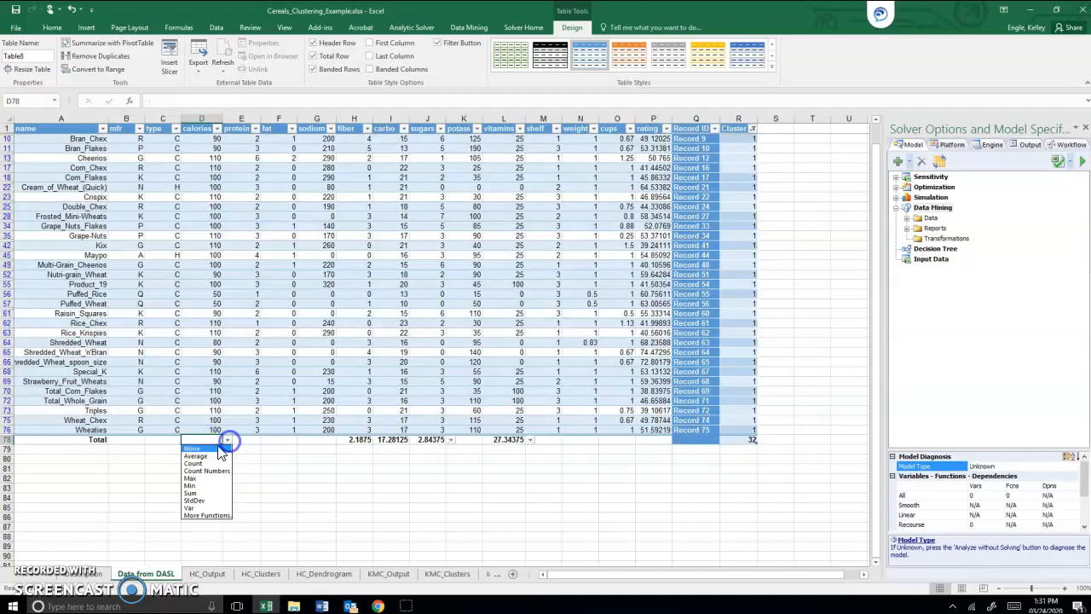
pyautogui.click(211, 456)
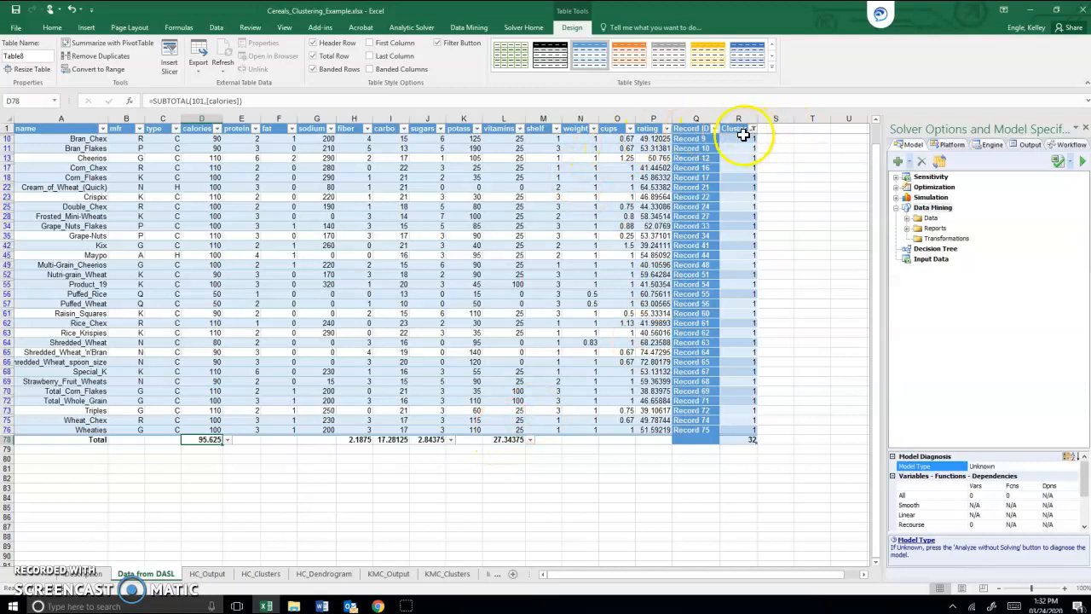
# Step: Change the Cluster filter to show only cluster 2 and review its column averages in the total row
pyautogui.click(752, 128)
pyautogui.click(645, 257)
pyautogui.click(646, 247)
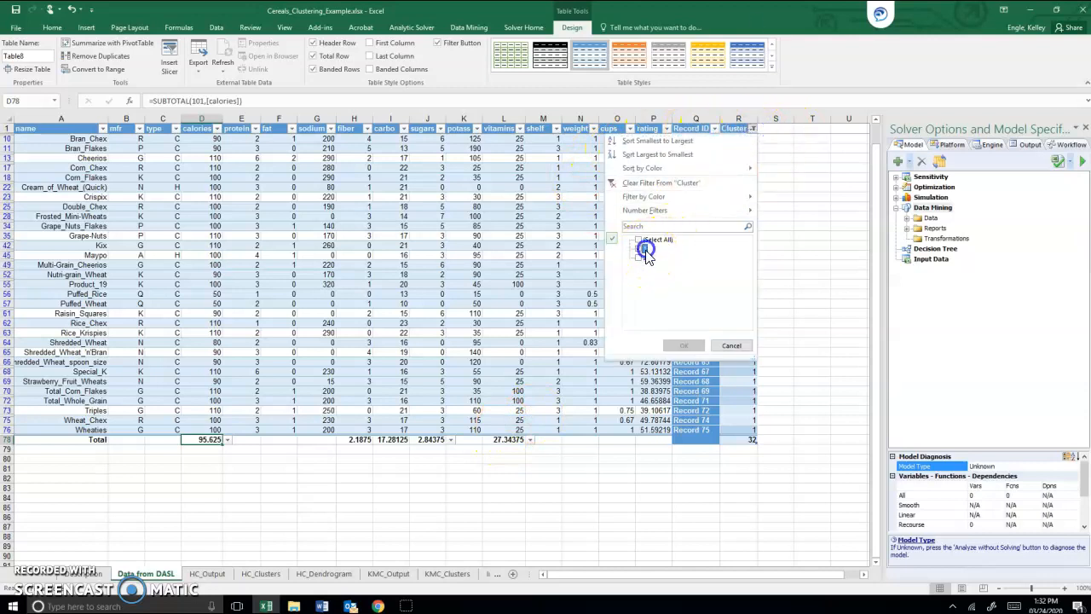
pyautogui.click(683, 345)
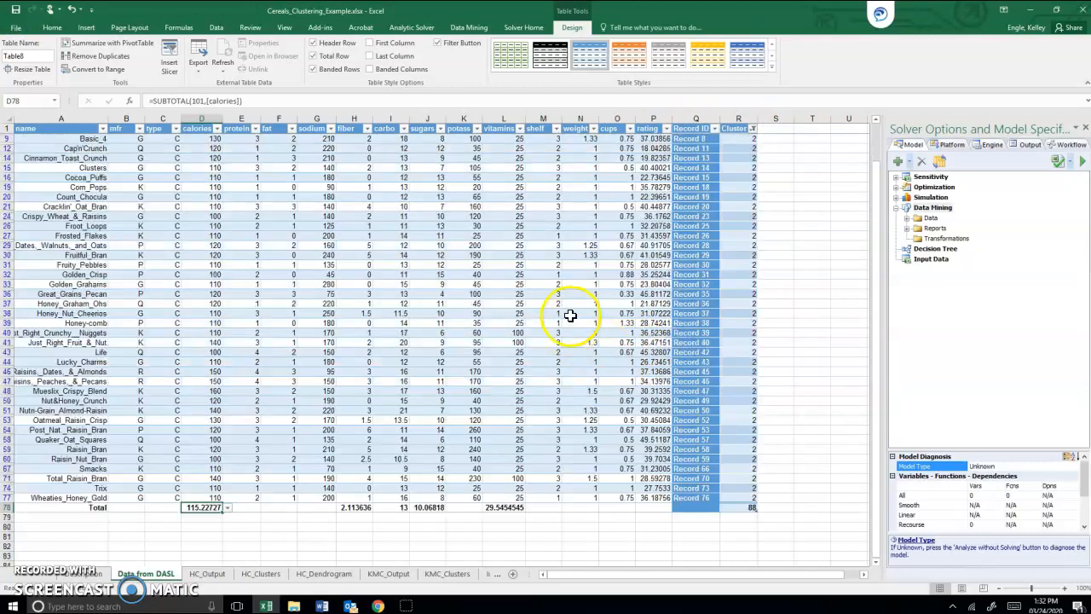
pyautogui.scroll(-1, 572, 288)
pyautogui.scroll(-1, 580, 289)
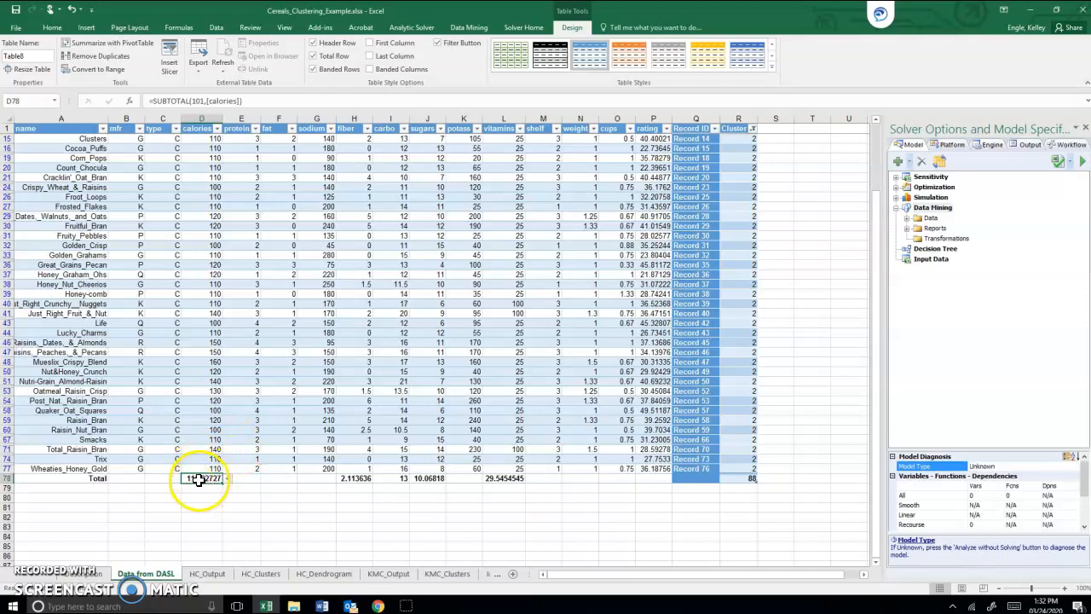
# Step: Switch the Cluster filter to 1 and back to 2 to compare the two clusters' column averages
pyautogui.click(752, 128)
pyautogui.click(638, 248)
pyautogui.click(683, 345)
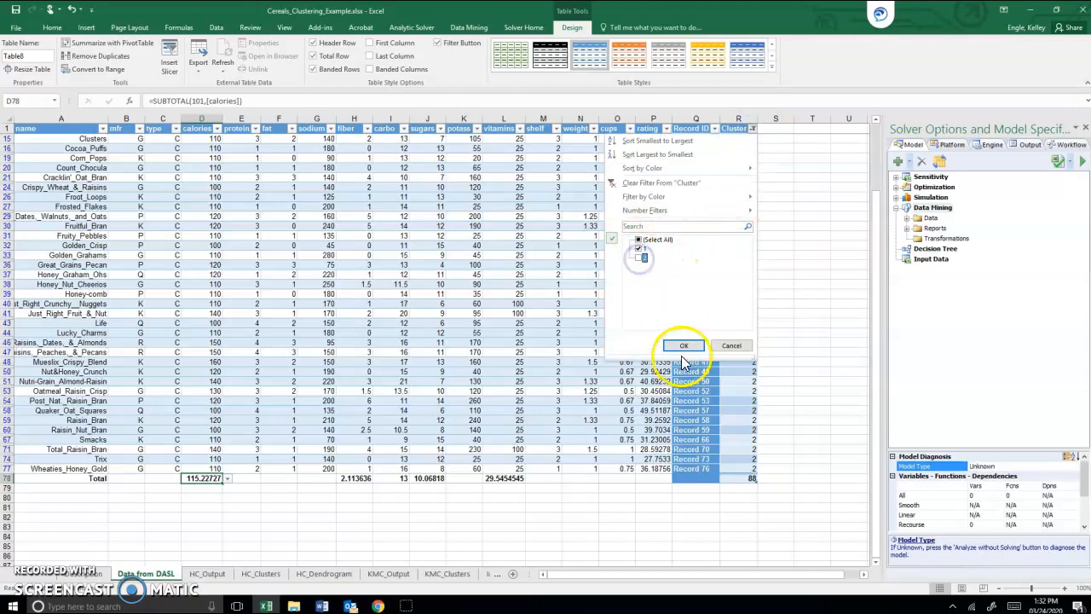
pyautogui.click(753, 128)
pyautogui.click(640, 257)
pyautogui.click(639, 256)
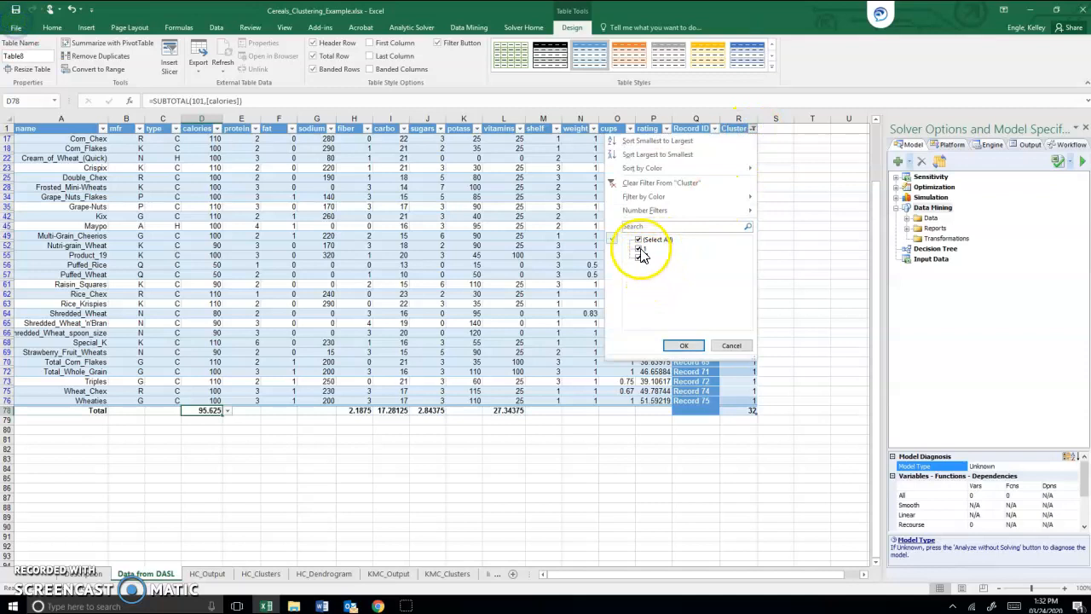
pyautogui.click(684, 345)
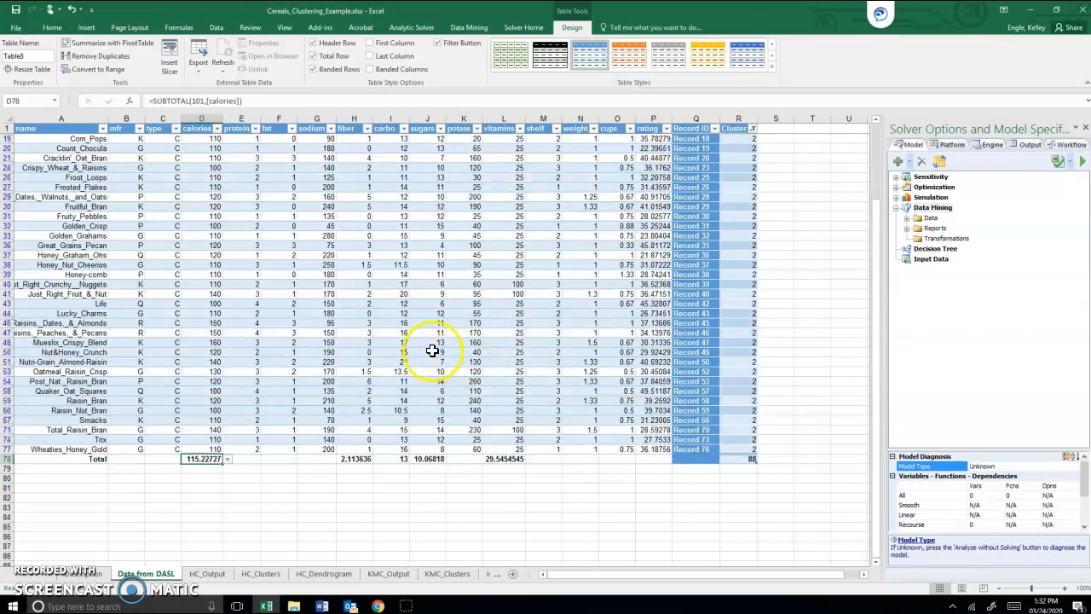
pyautogui.scroll(-2, 431, 349)
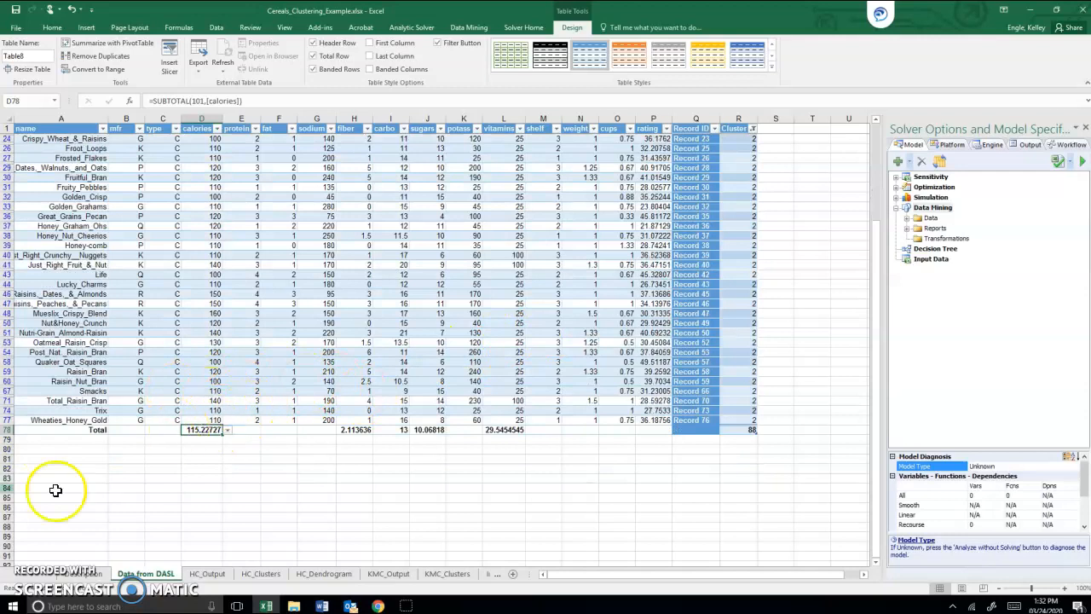
# Step: Enter the row labels Cluster 1 and Cluster 2 in A81 and A82 below the table
pyautogui.click(56, 459)
pyautogui.write('Cluster 1')
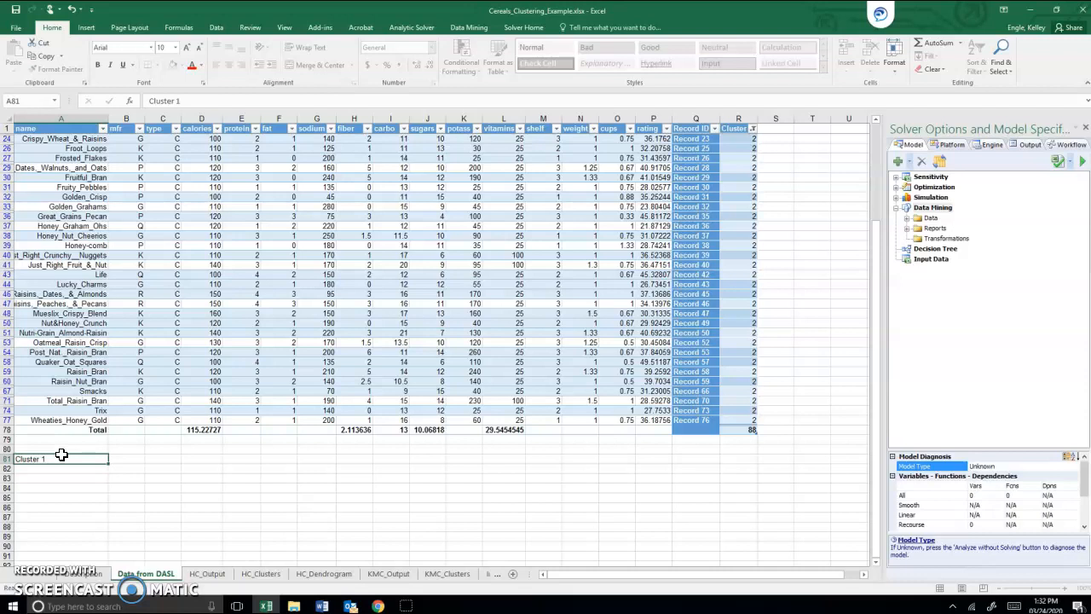
pyautogui.press('Return')
pyautogui.write('Cluster 2')
pyautogui.press('Return')
# Step: Enter the headings Avg. Cal and Avg Fiber in B81 and C81
pyautogui.press('Up')
pyautogui.press('Up')
pyautogui.press('Right')
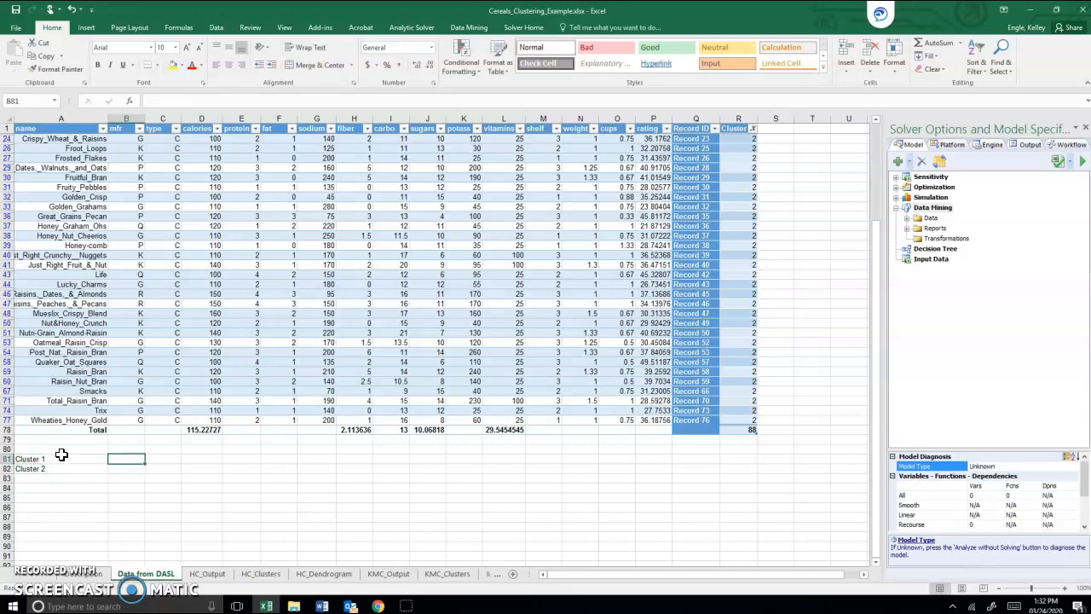
pyautogui.write('Calo')
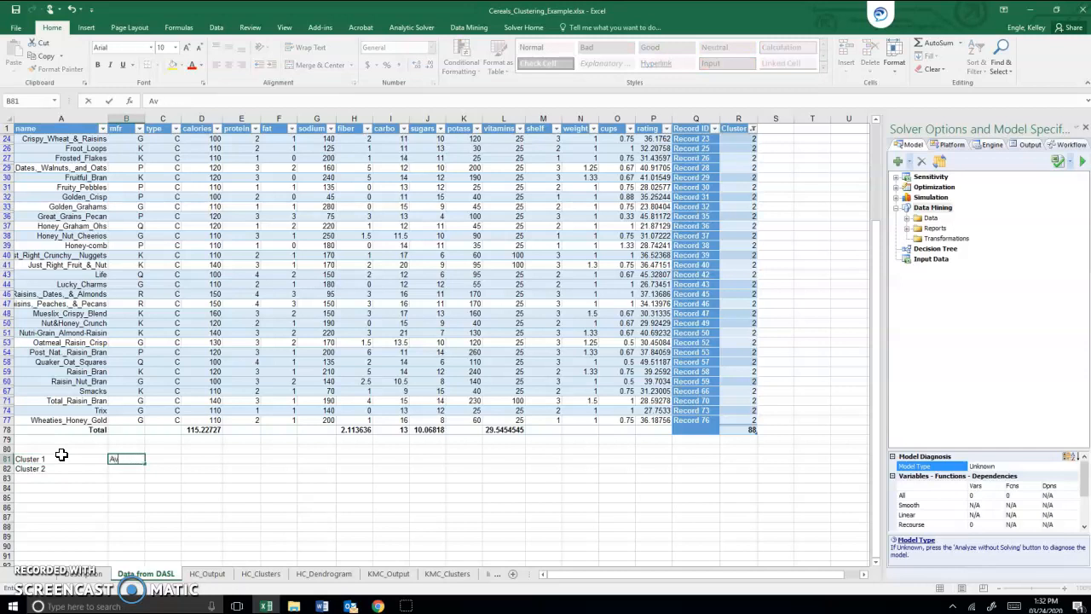
pyautogui.press('Tab')
pyautogui.write('Av')
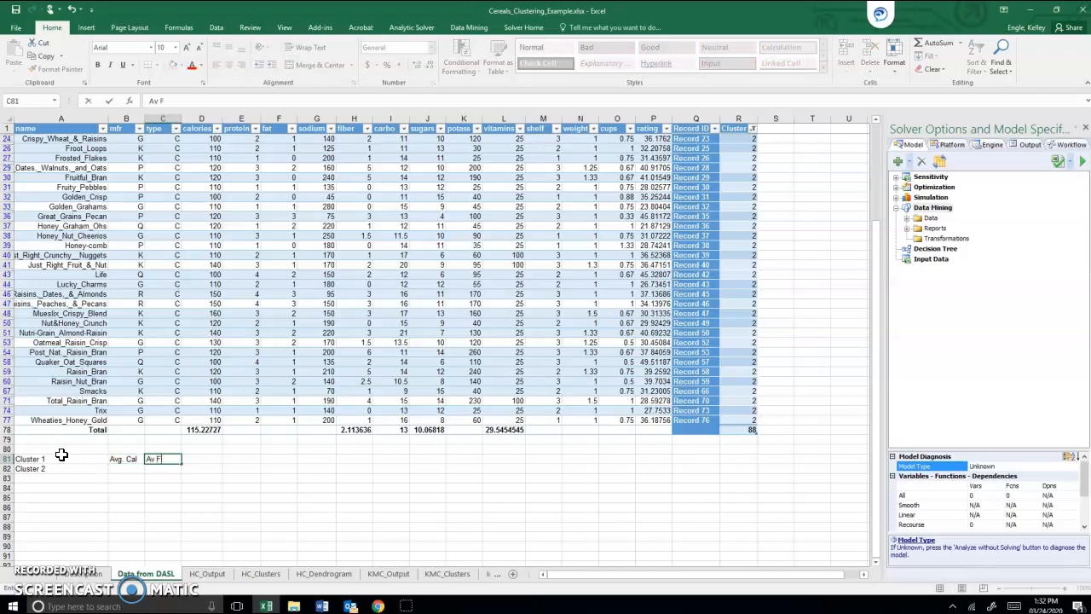
pyautogui.write('g Fiber')
pyautogui.press('Tab')
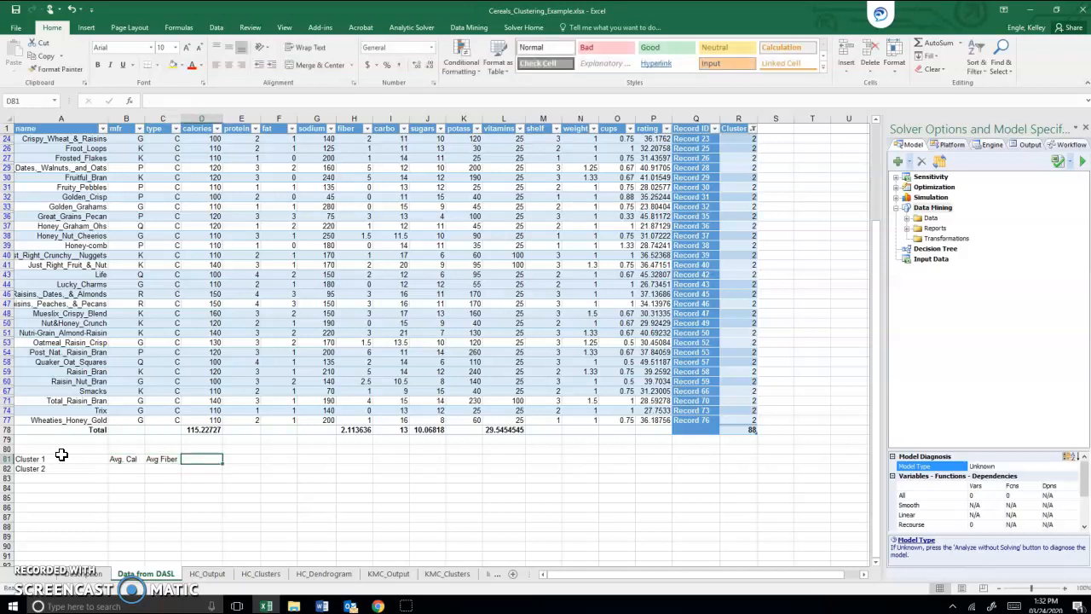
# Step: Move the Avg. Cal and Avg Fiber headings up one row to B80:C80
pyautogui.moveTo(119, 458); pyautogui.dragTo(178, 457)
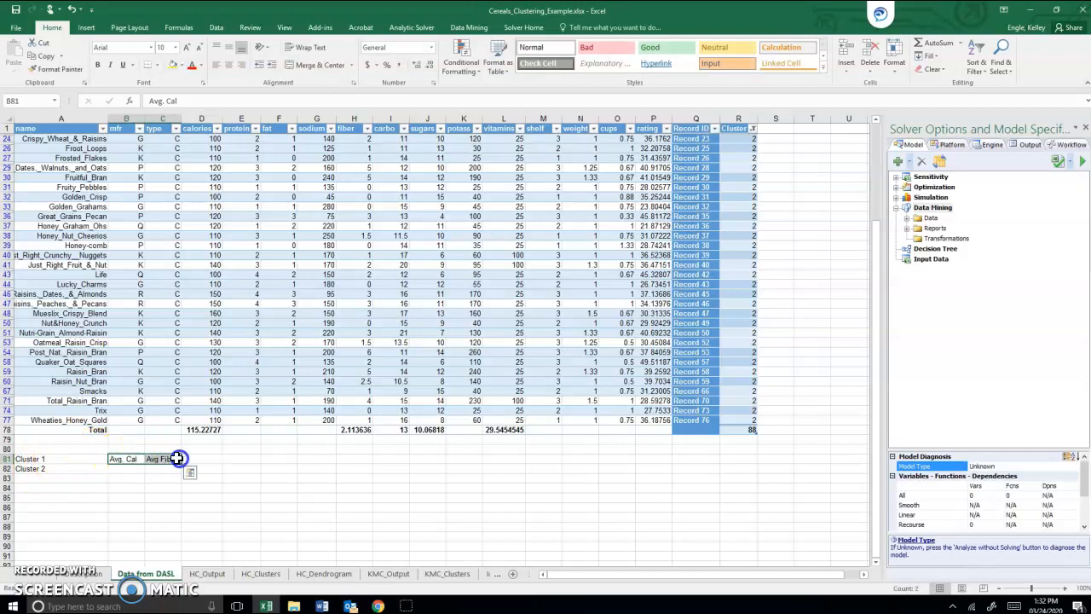
pyautogui.click(124, 460)
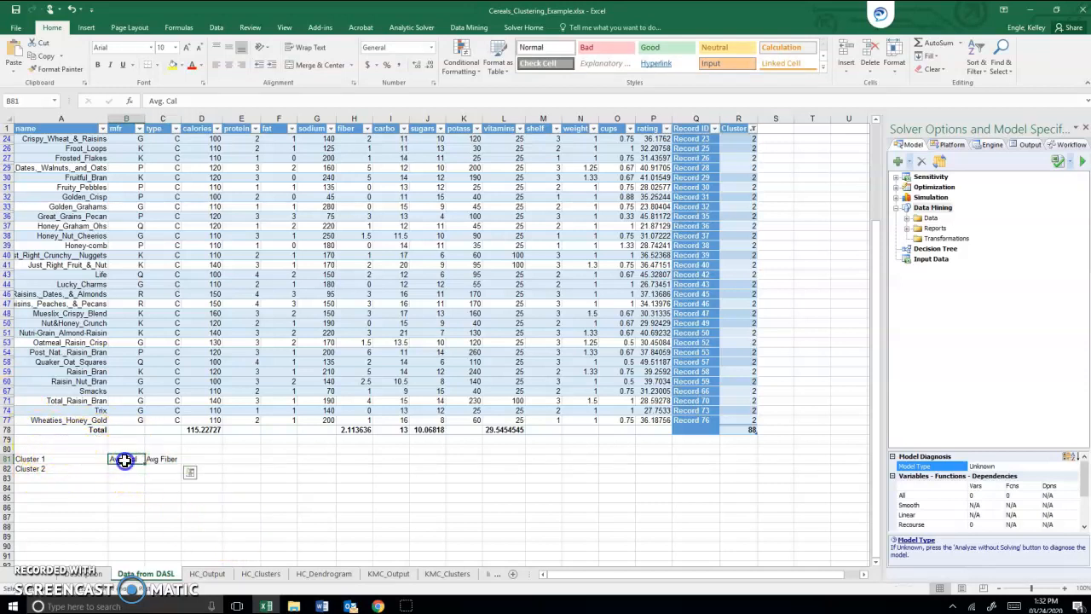
pyautogui.moveTo(122, 461); pyautogui.dragTo(145, 454)
pyautogui.hotkey('ctrl', 'x')
pyautogui.click(127, 451)
pyautogui.hotkey('ctrl', 'v')
# Step: Fill in the Avg. Cal column with 96 for Cluster 1 and 115 for Cluster 2
pyautogui.click(120, 459)
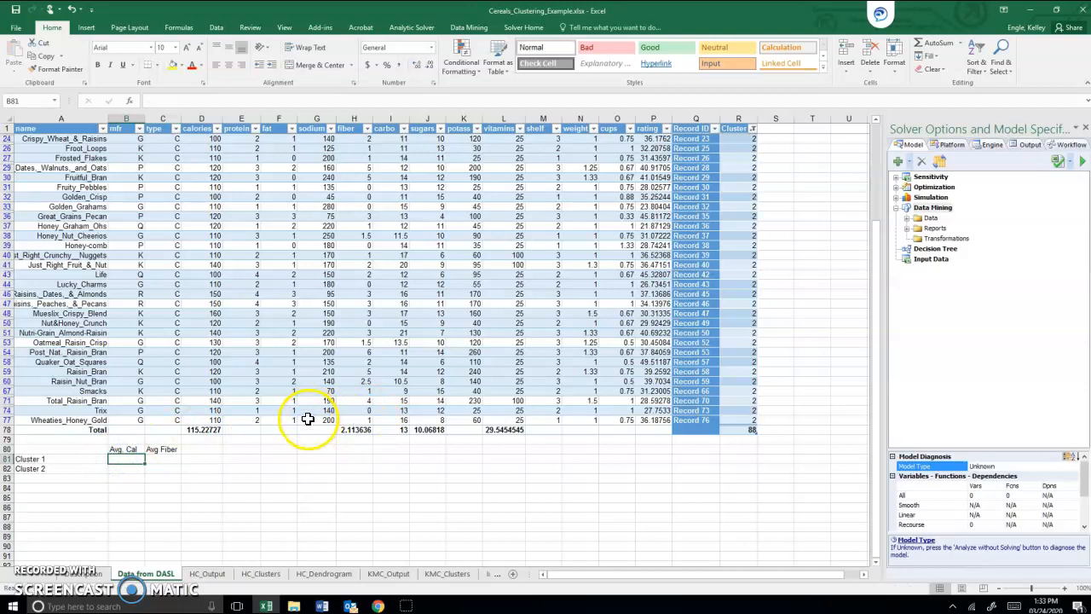
pyautogui.moveTo(289, 416); pyautogui.dragTo(707, 65)
pyautogui.scroll(-1, 375, 283)
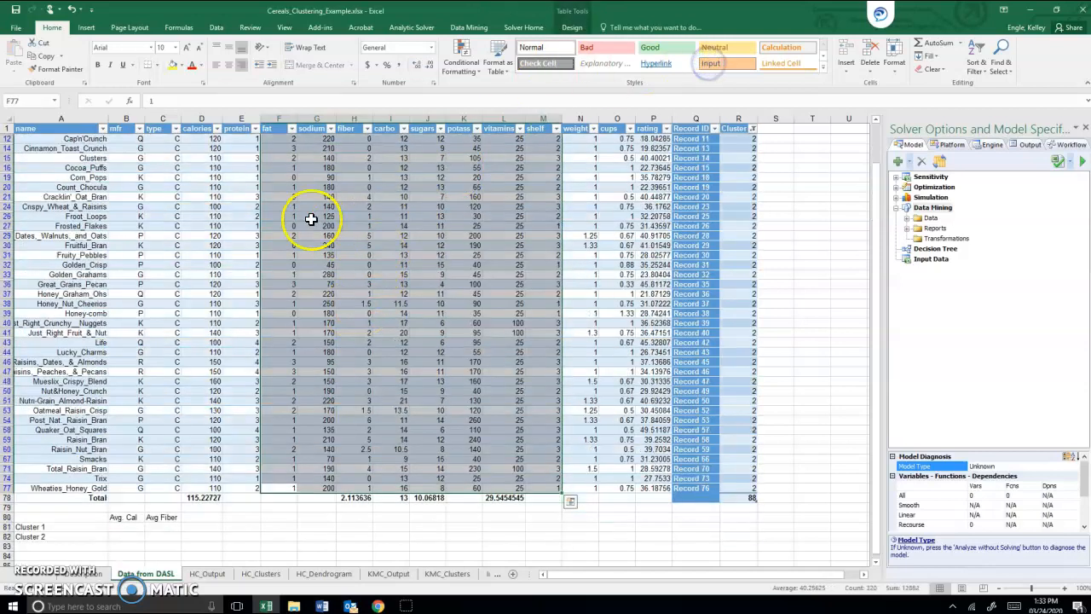
pyautogui.click(125, 536)
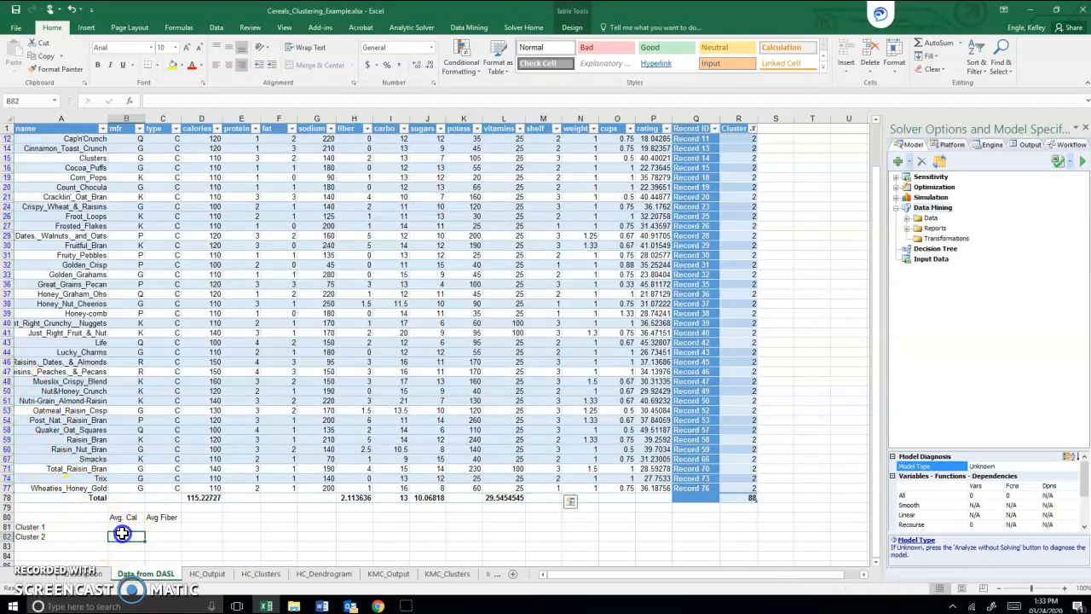
pyautogui.write('115')
pyautogui.press('Up')
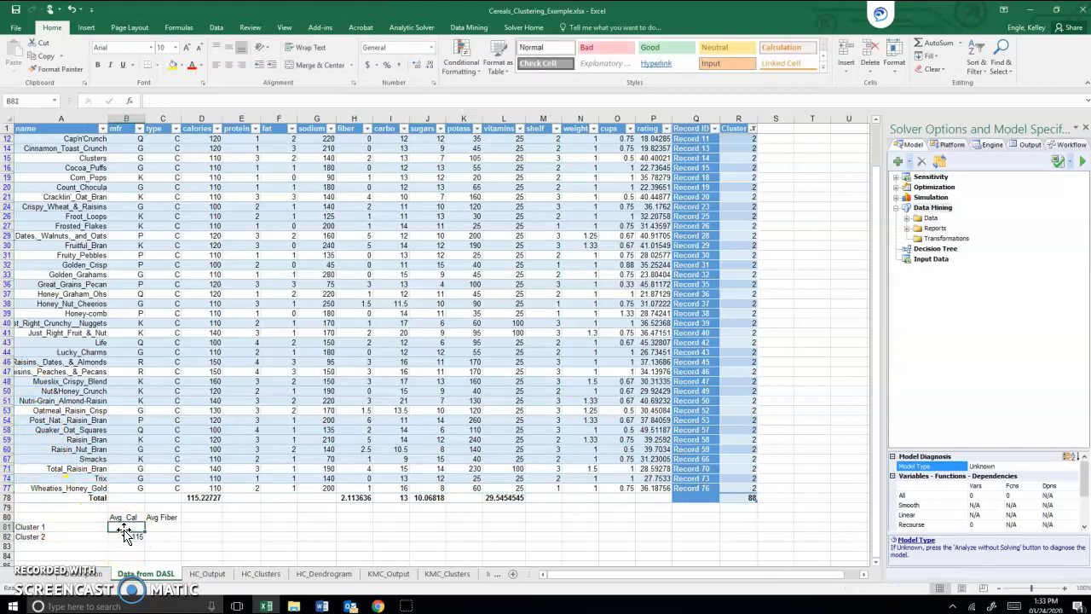
pyautogui.write('96')
pyautogui.press('Return')
pyautogui.click(125, 536)
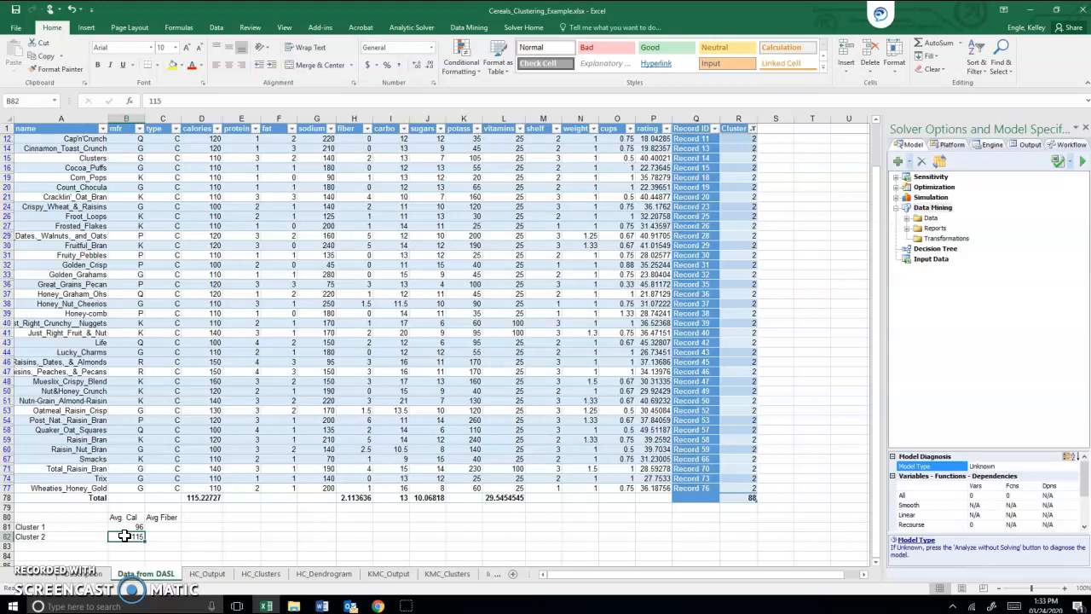
# Step: Copy the Record ID and Cluster columns from the HC_Clusters sheet and paste them beside the Data from DASL table, starting at S1
pyautogui.click(263, 574)
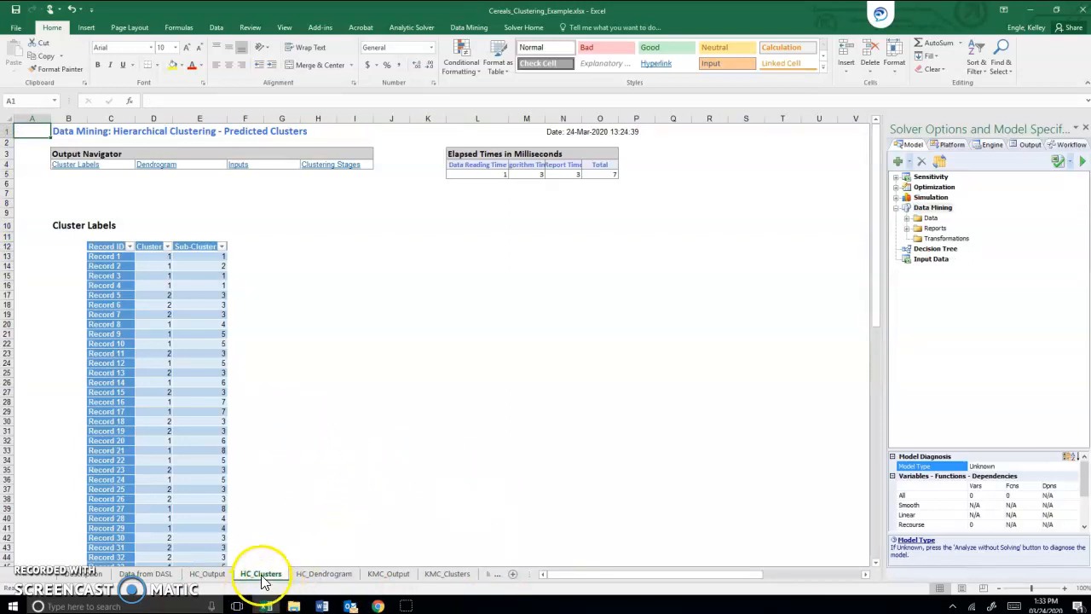
pyautogui.moveTo(102, 246); pyautogui.dragTo(147, 546)
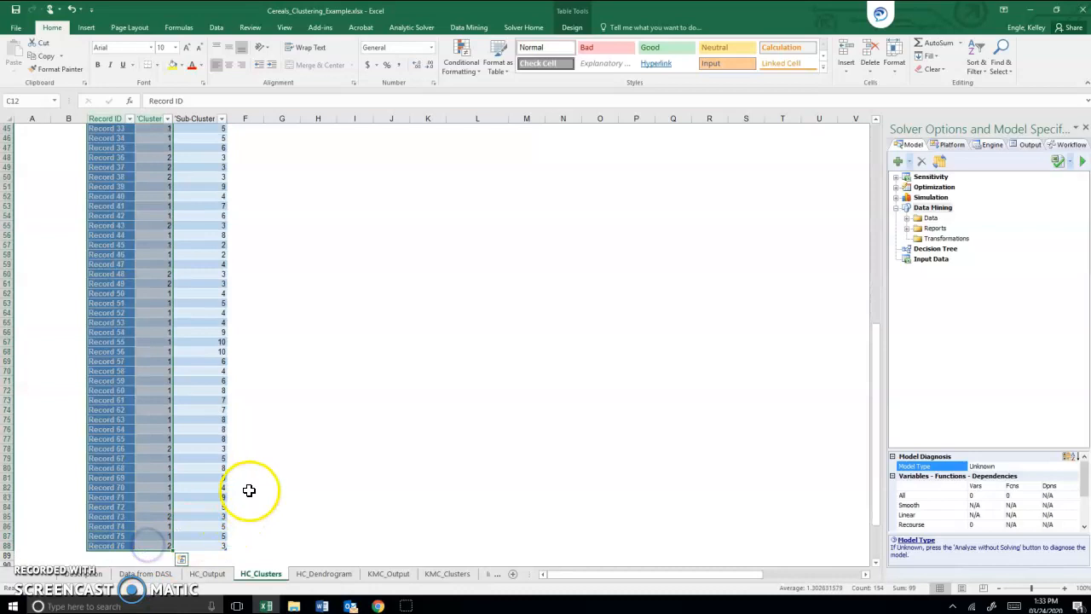
pyautogui.click(202, 572)
pyautogui.click(145, 572)
pyautogui.click(803, 176)
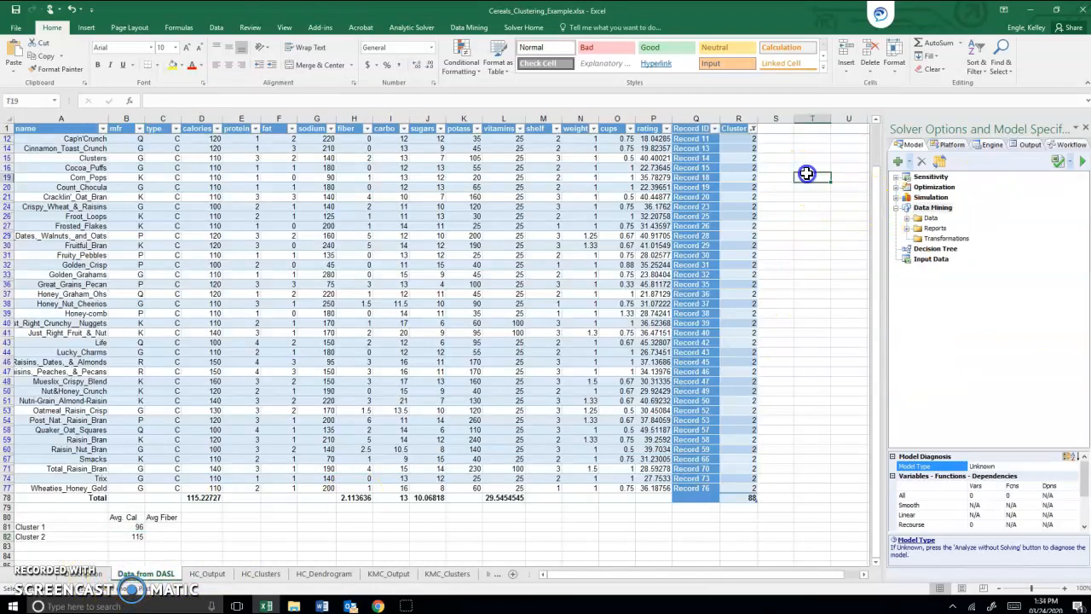
pyautogui.click(773, 130)
pyautogui.scroll(3, 773, 137)
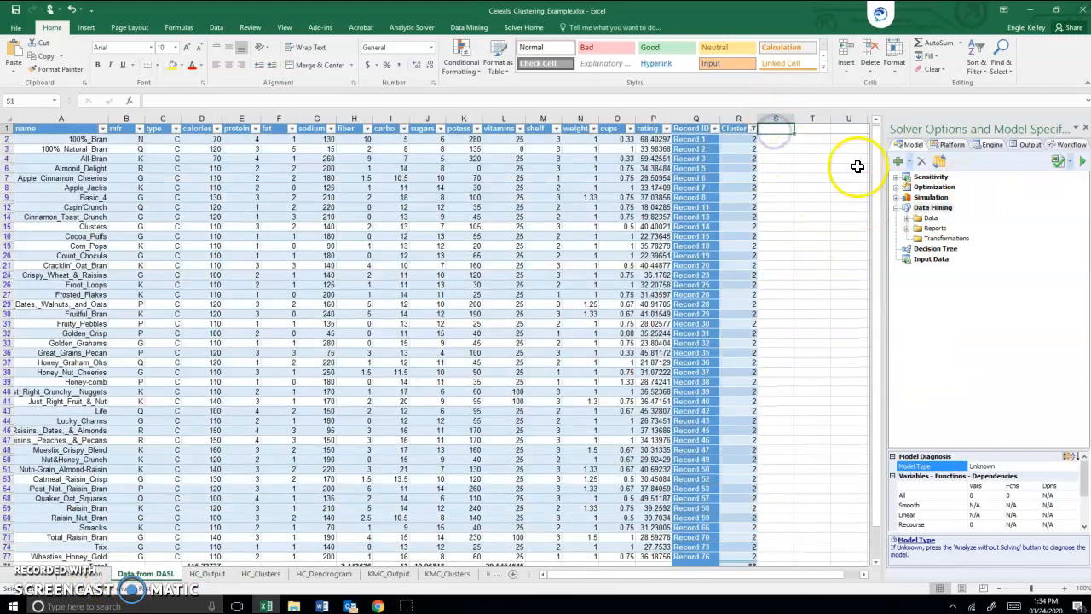
pyautogui.rightClick(767, 125)
pyautogui.rightClick(762, 128)
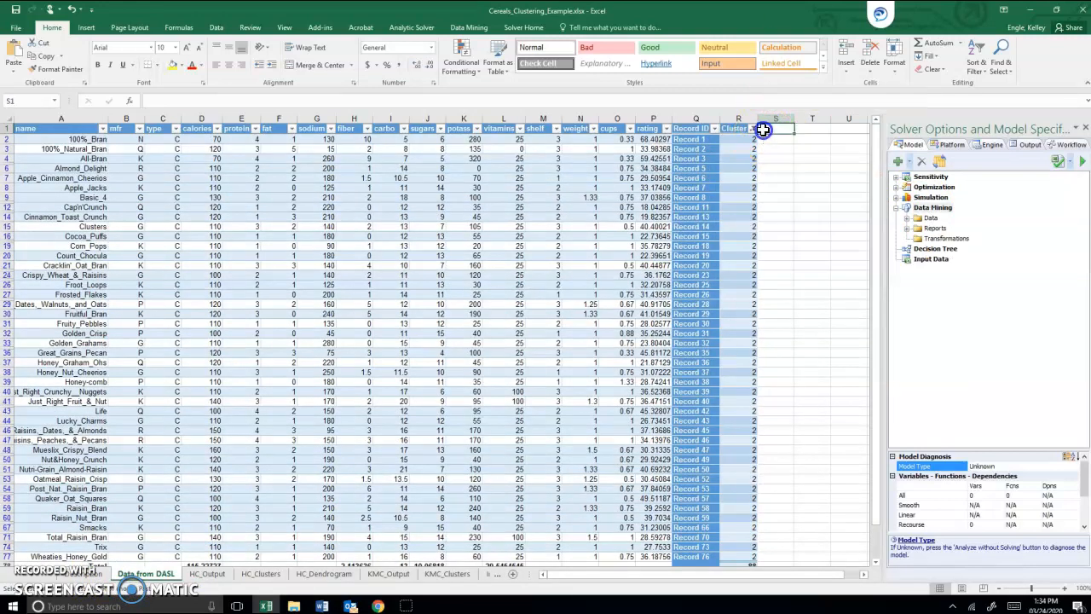
pyautogui.click(787, 180)
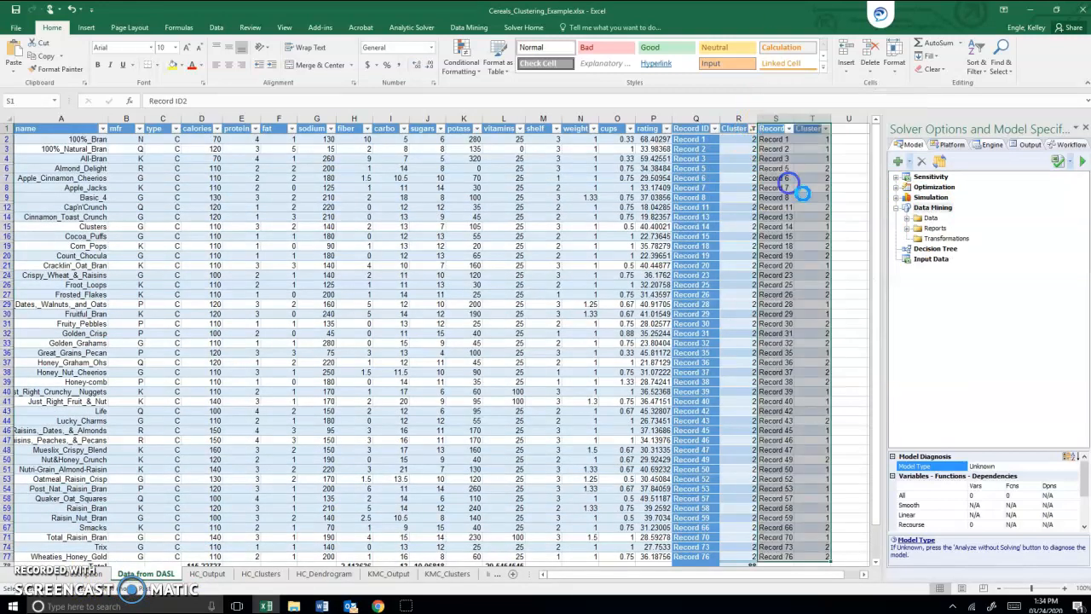
pyautogui.click(792, 189)
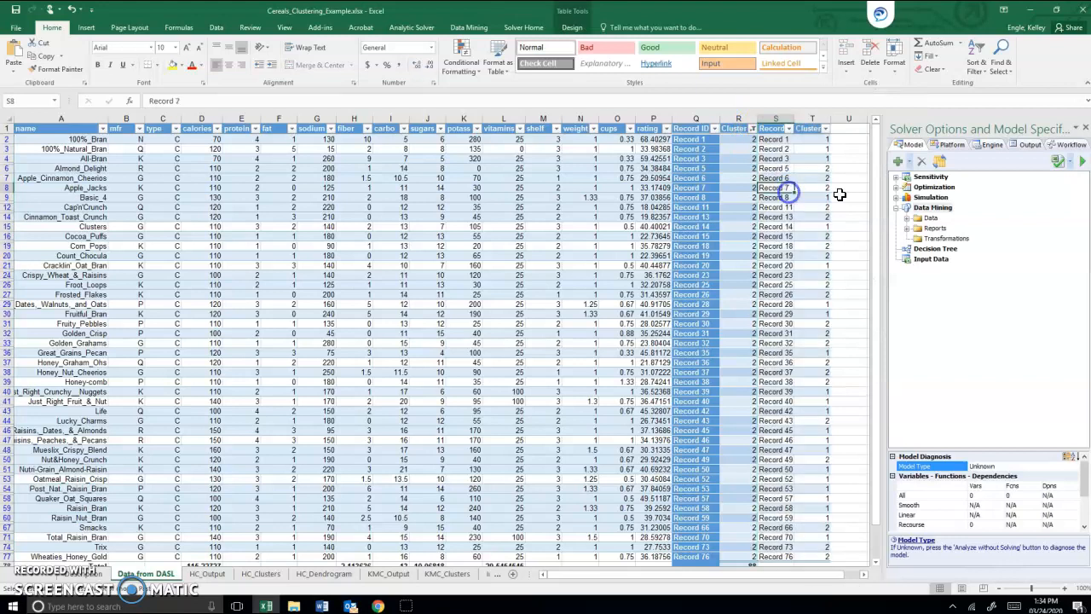
# Step: Rename the hierarchical Cluster3 column heading in T1 to HC Cluster3
pyautogui.click(801, 129)
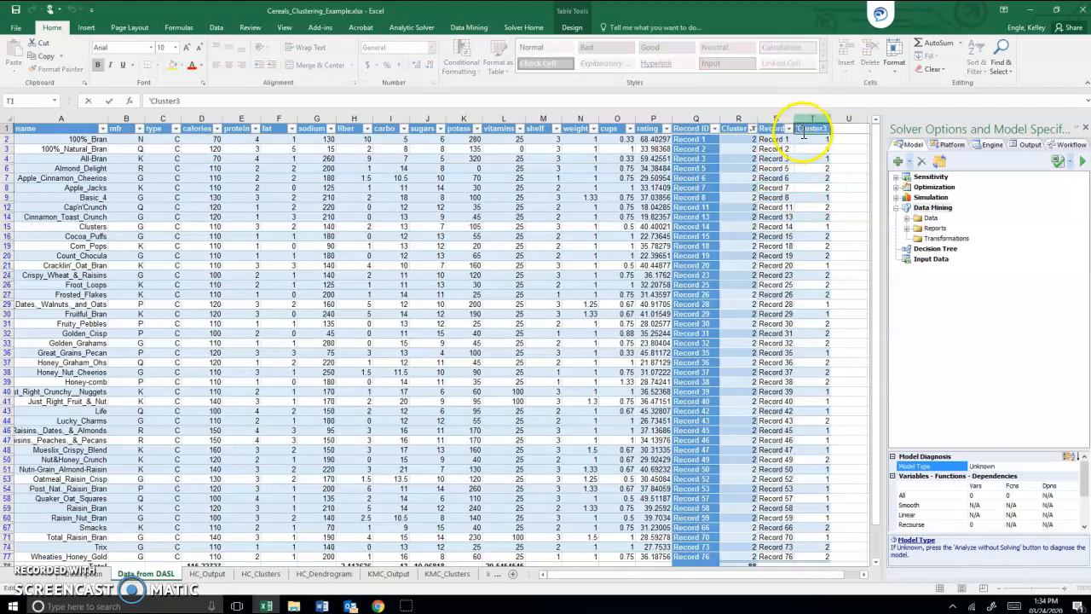
pyautogui.click(795, 126)
pyautogui.press('Delete')
pyautogui.press('Return')
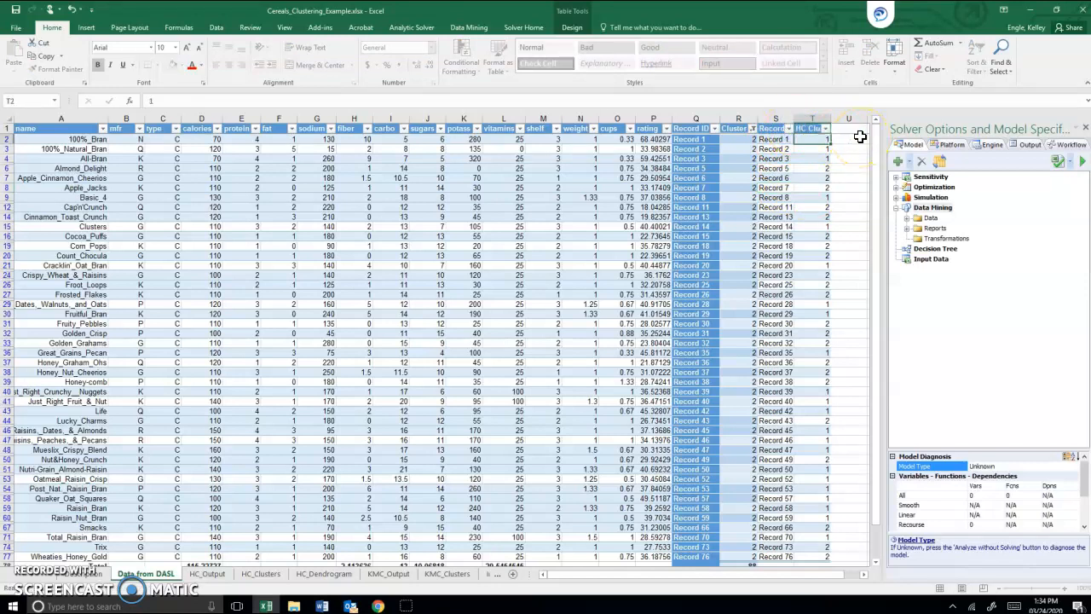
# Step: Rename the k-means cluster column heading in R1 to K-means Cluster
pyautogui.click(731, 127)
pyautogui.doubleClick(733, 127)
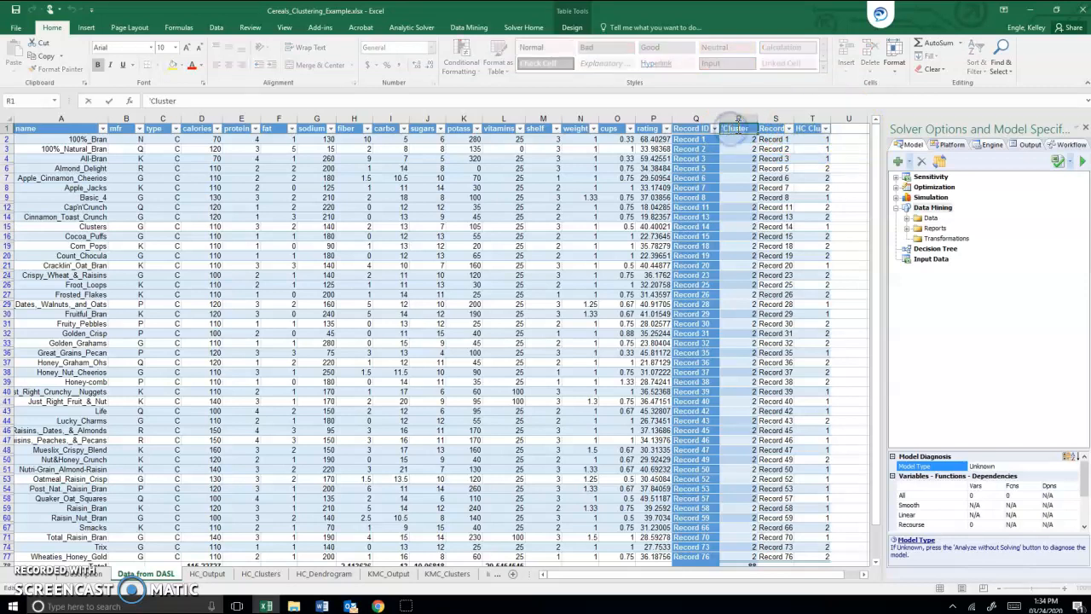
pyautogui.write('K-means')
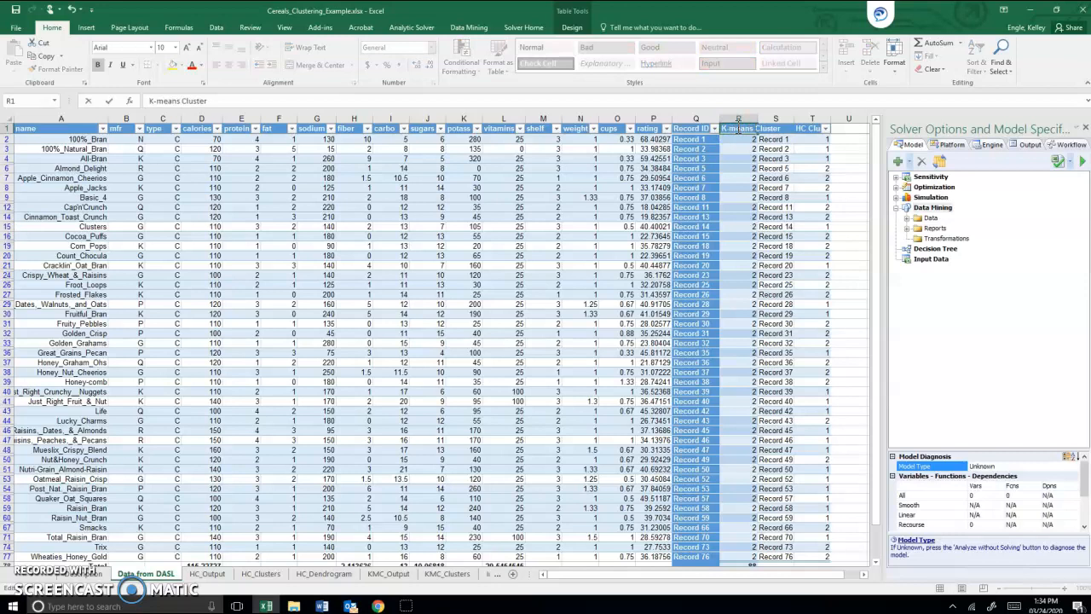
pyautogui.press('Return')
# Step: Delete both Record ID columns so the K-means Cluster and HC Cluster3 columns sit side by side
pyautogui.click(740, 135)
pyautogui.rightClick(698, 113)
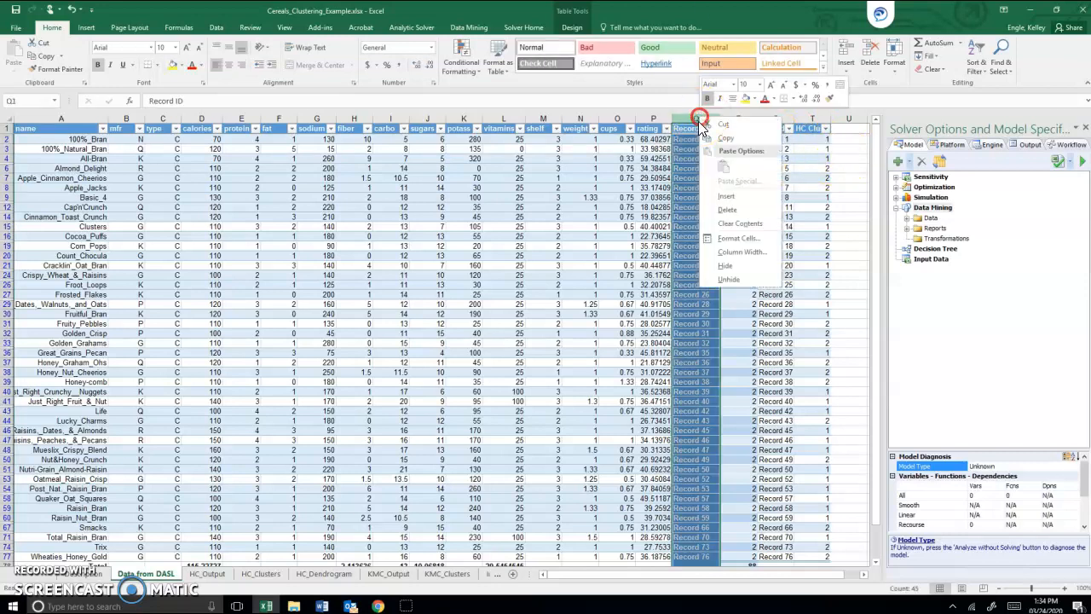
pyautogui.click(725, 207)
pyautogui.click(730, 118)
pyautogui.rightClick(731, 118)
pyautogui.click(757, 207)
pyautogui.click(730, 158)
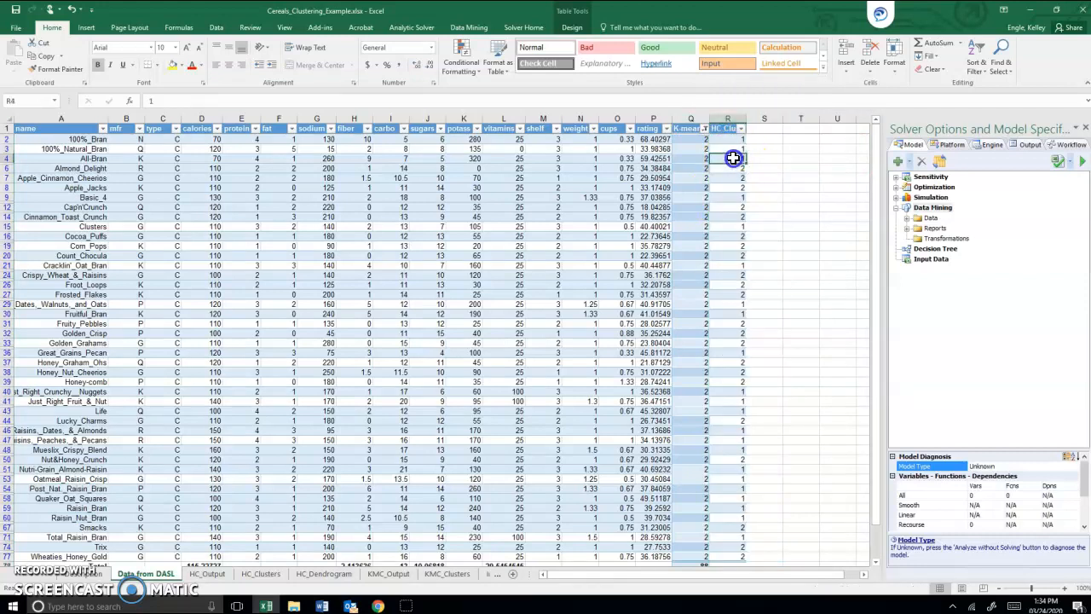
# Step: Filter the HC Cluster3 column to show only cluster 2
pyautogui.scroll(-3, 745, 134)
pyautogui.click(743, 129)
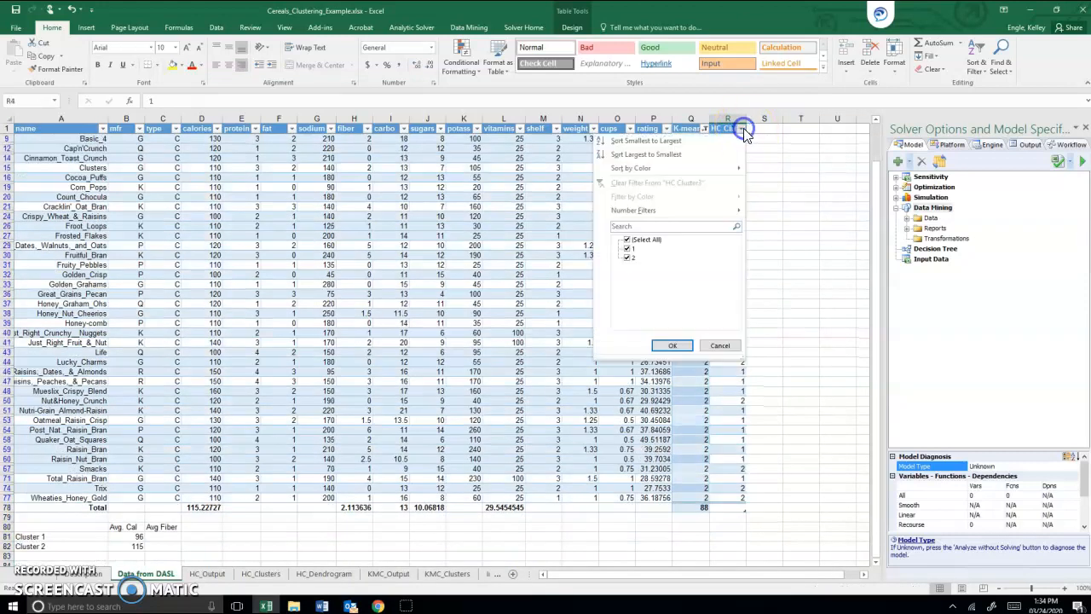
pyautogui.click(628, 248)
pyautogui.click(677, 346)
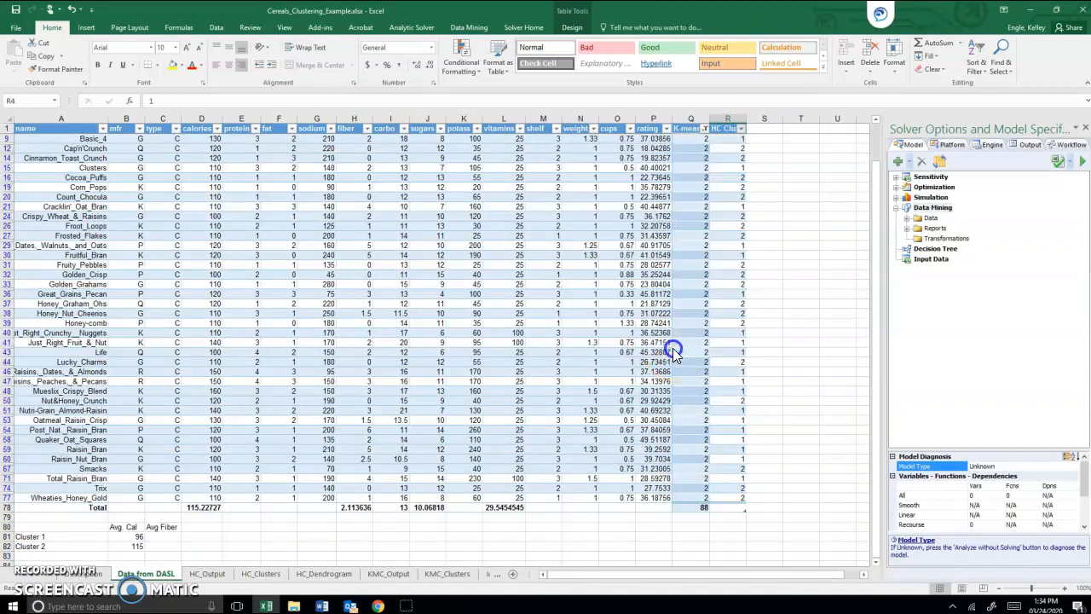
pyautogui.scroll(1, 724, 224)
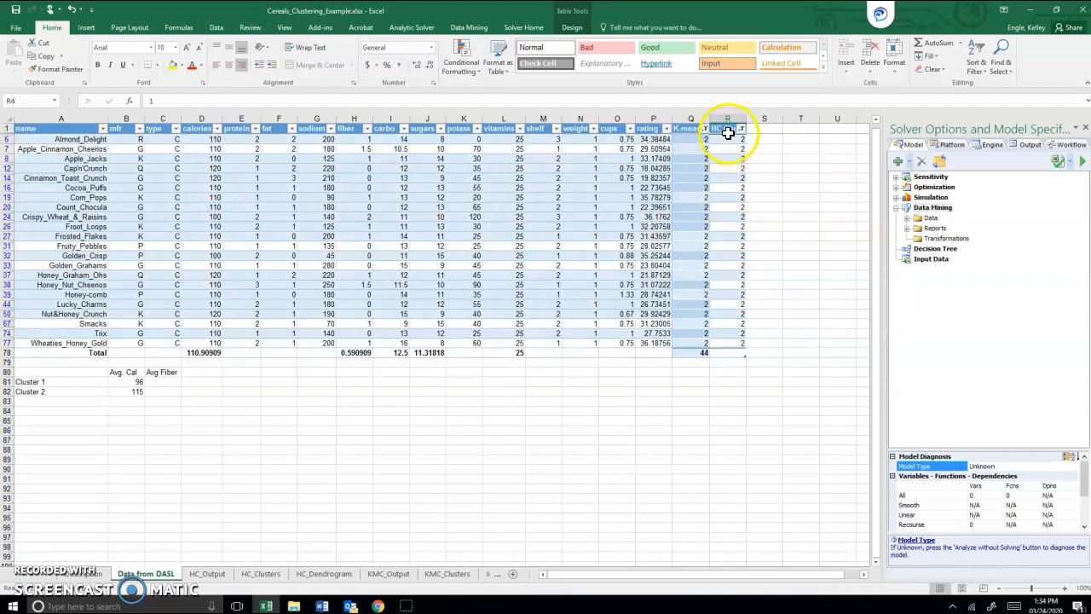
# Step: Show all values in the K-means Cluster column again and compare the two cluster labels of Multi-Grain_Cheerios
pyautogui.click(741, 127)
pyautogui.click(704, 127)
pyautogui.click(704, 128)
pyautogui.click(609, 239)
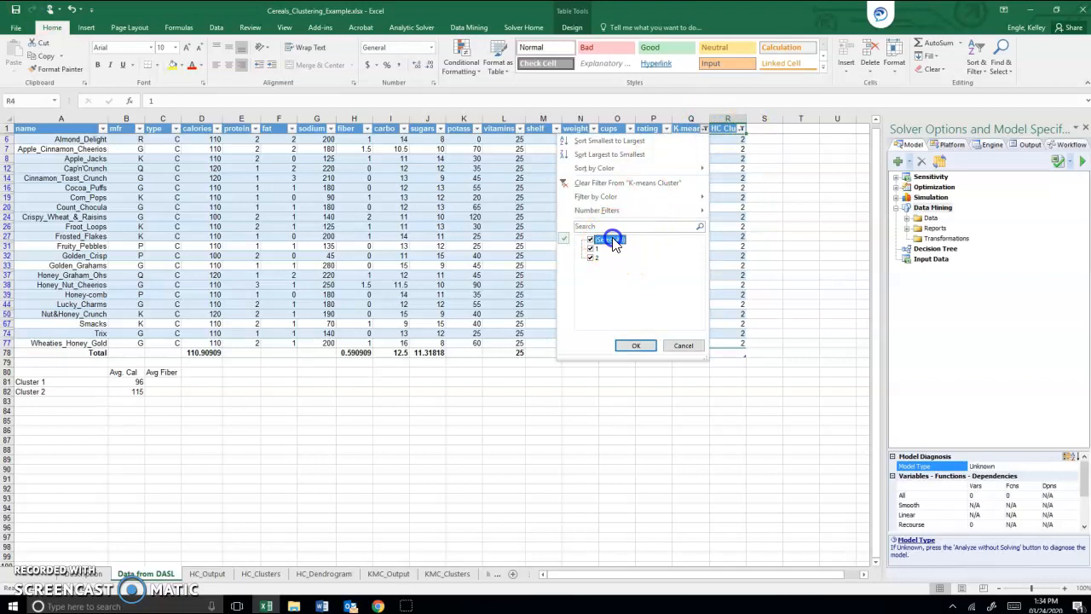
pyautogui.click(636, 345)
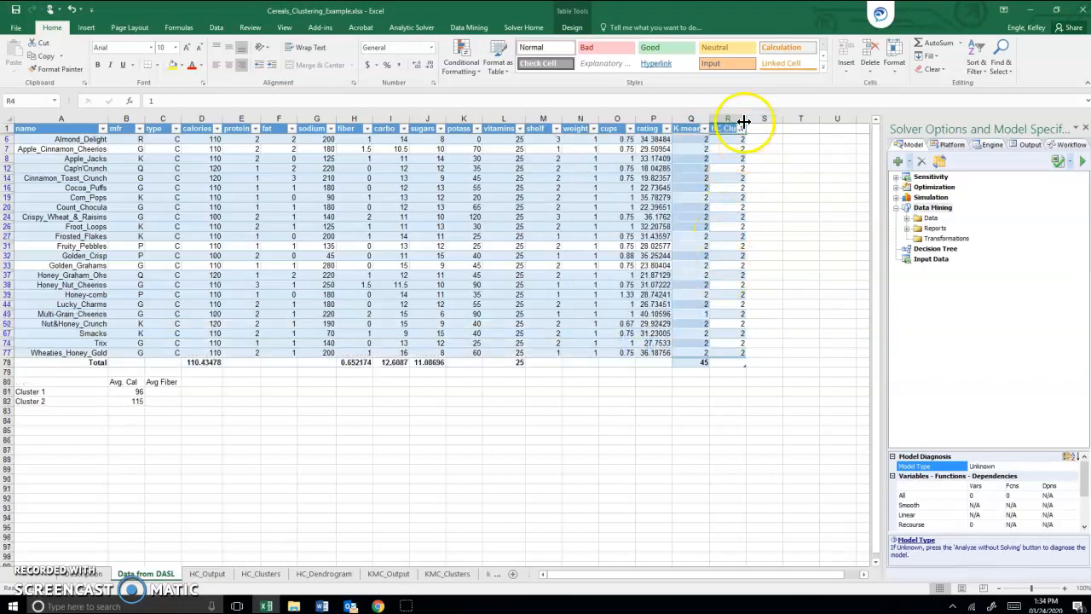
pyautogui.click(697, 316)
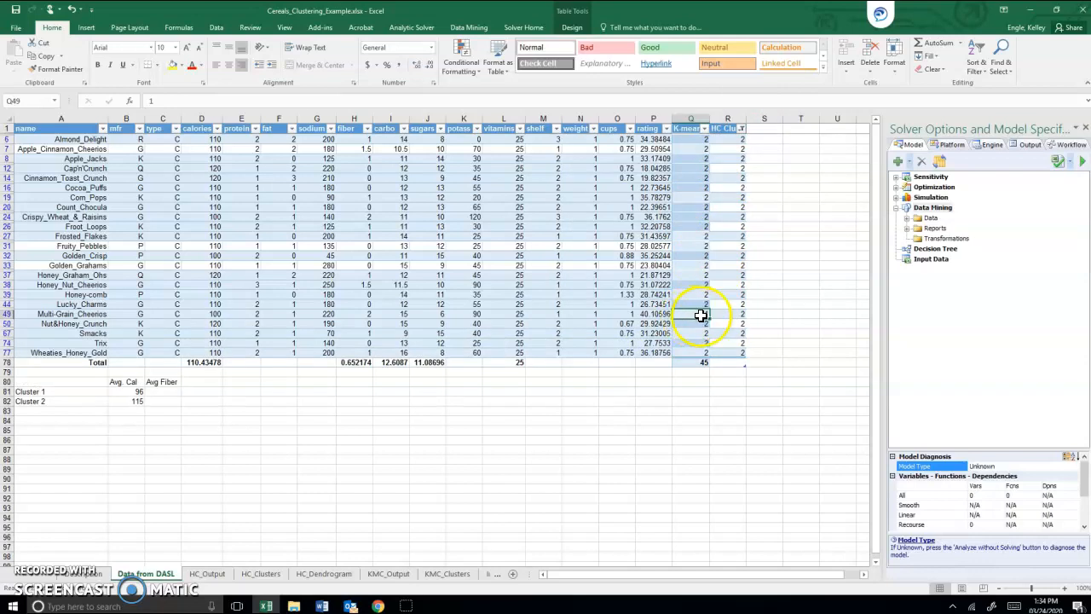
pyautogui.click(725, 313)
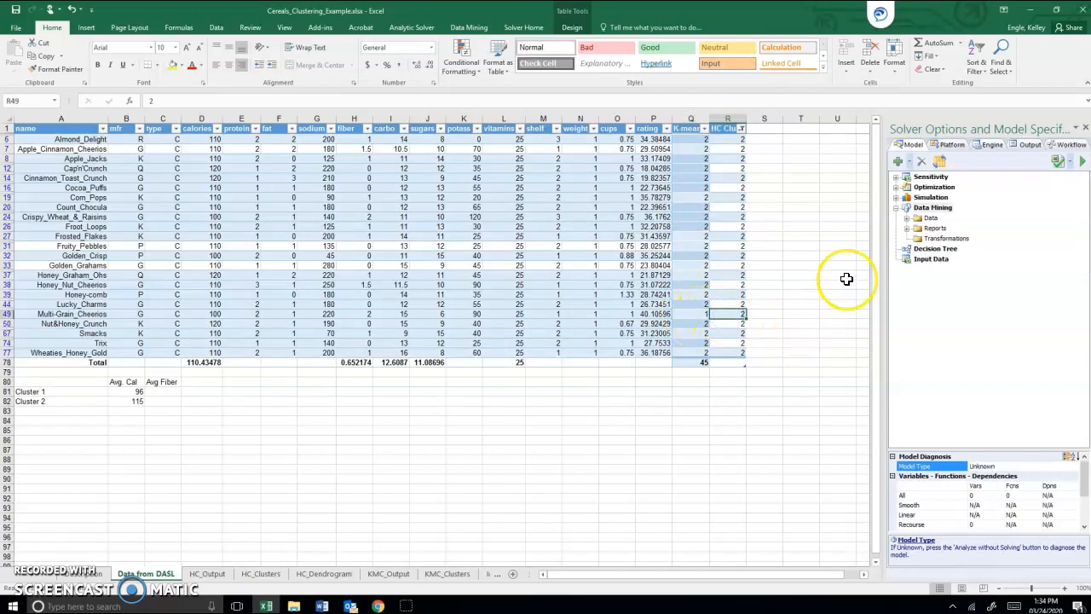
# Step: Switch the HC Cluster3 filter to show only cluster 1
pyautogui.click(741, 128)
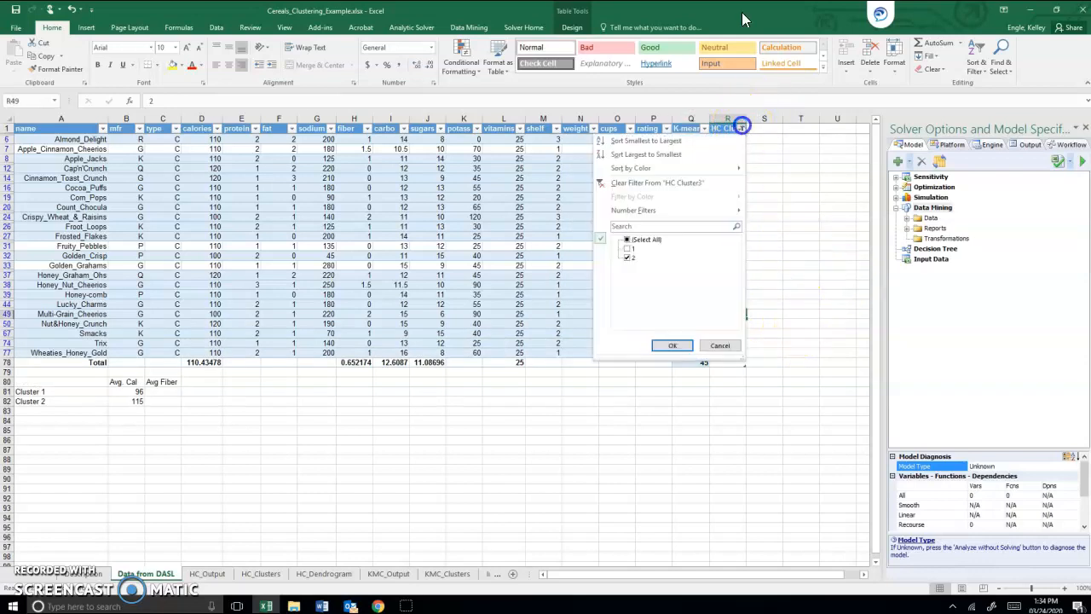
pyautogui.click(628, 256)
pyautogui.click(628, 248)
pyautogui.click(672, 345)
pyautogui.click(731, 160)
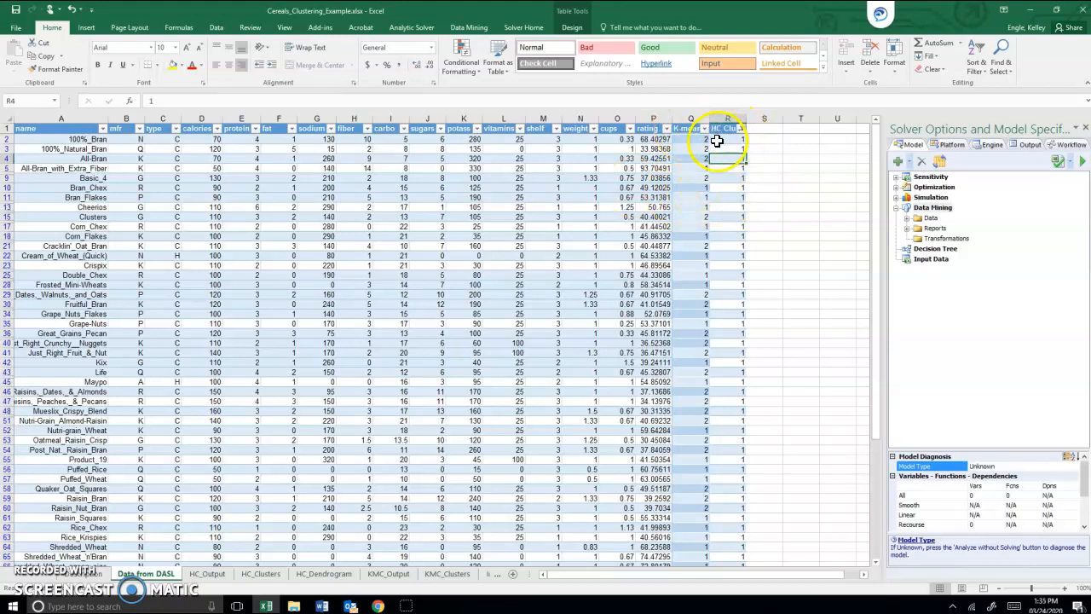
# Step: Change the summary label in A81 to Cluster 1 - kmeans
pyautogui.scroll(-1, 709, 174)
pyautogui.scroll(-15, 709, 175)
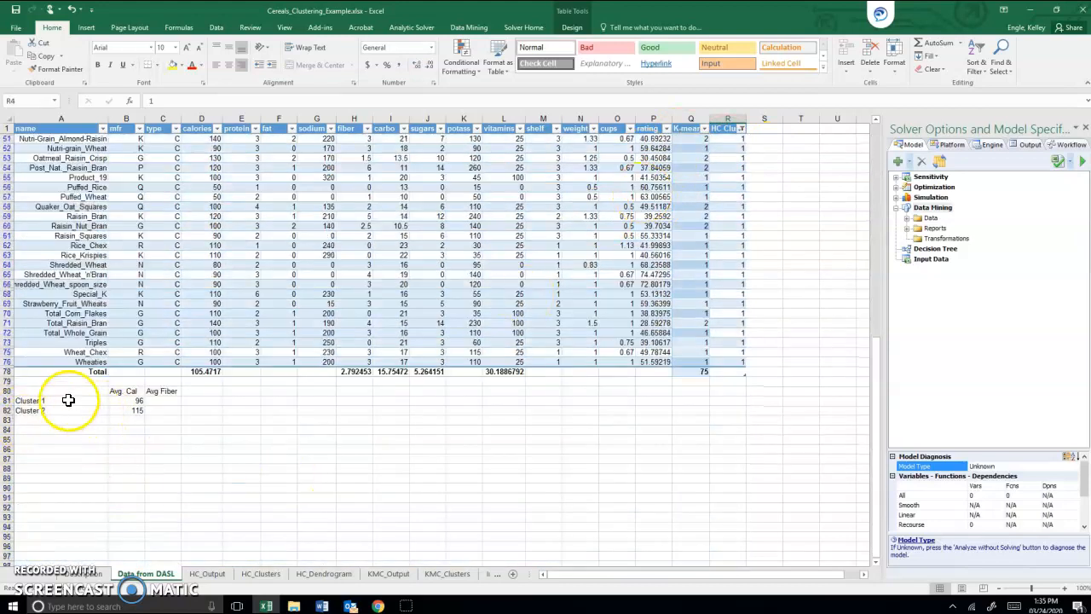
pyautogui.click(51, 400)
pyautogui.doubleClick(58, 401)
pyautogui.write('-')
pyautogui.write(' kmea')
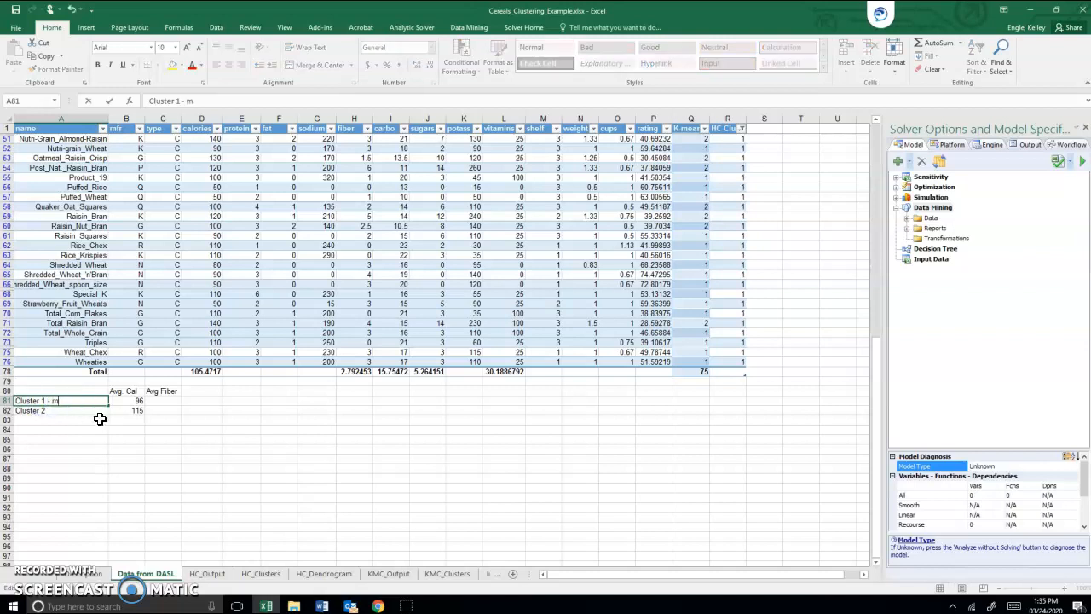
pyautogui.write('ns')
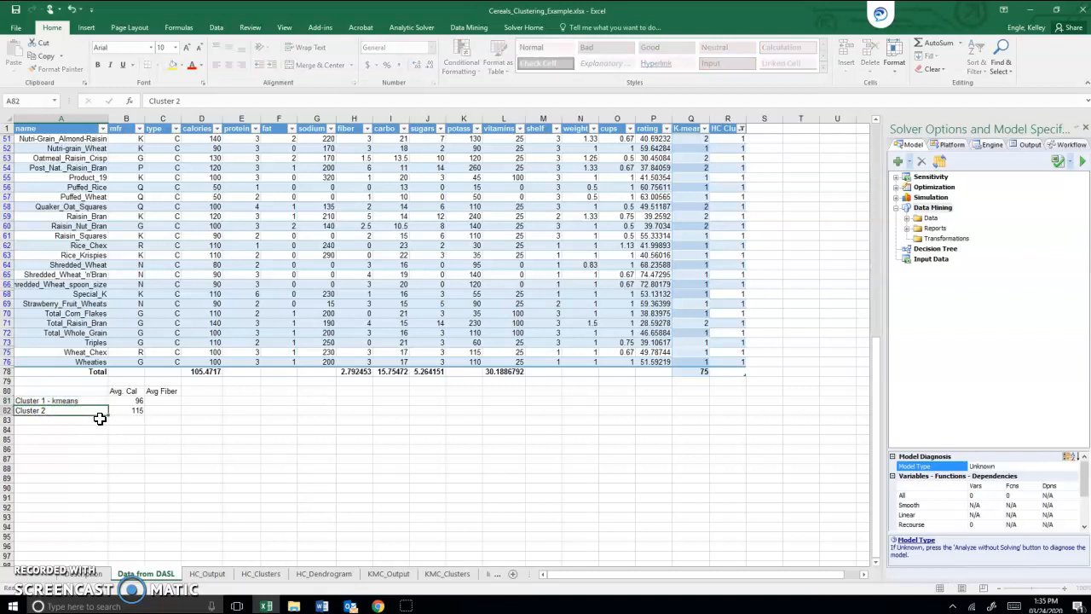
pyautogui.press('Return')
# Step: Change the summary label in A82 to Cluster 2 - kmeans
pyautogui.click(53, 410)
pyautogui.doubleClick(54, 410)
pyautogui.write('- kmeans')
pyautogui.press('Return')
# Step: Add the summary labels Cluster 1 -HC in A83 and Cluster 2- HC in A84
pyautogui.write('Cluster ')
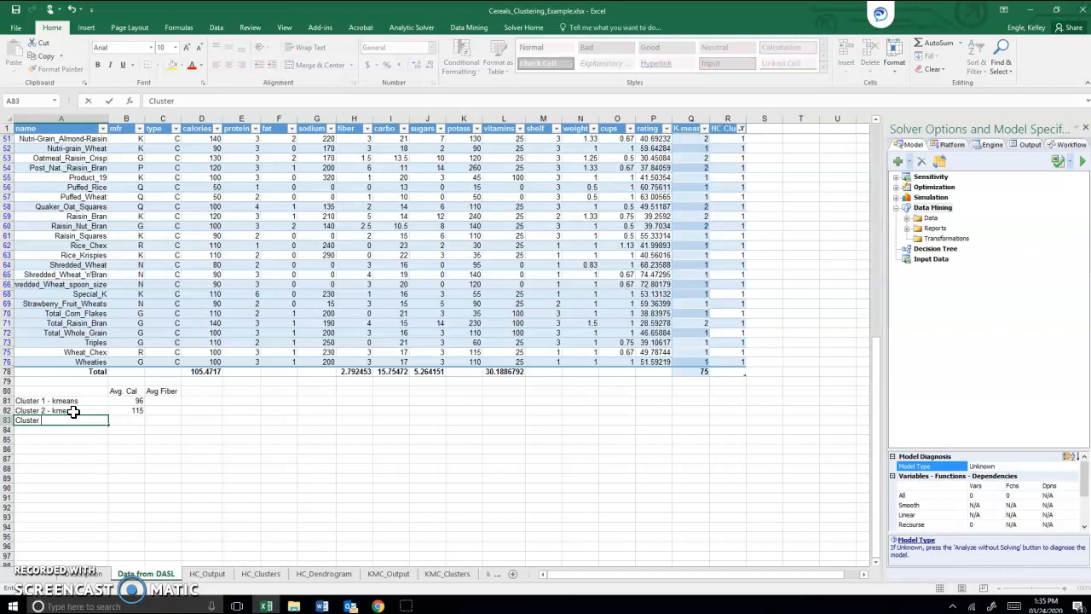
pyautogui.write('1 -HC')
pyautogui.press('Return')
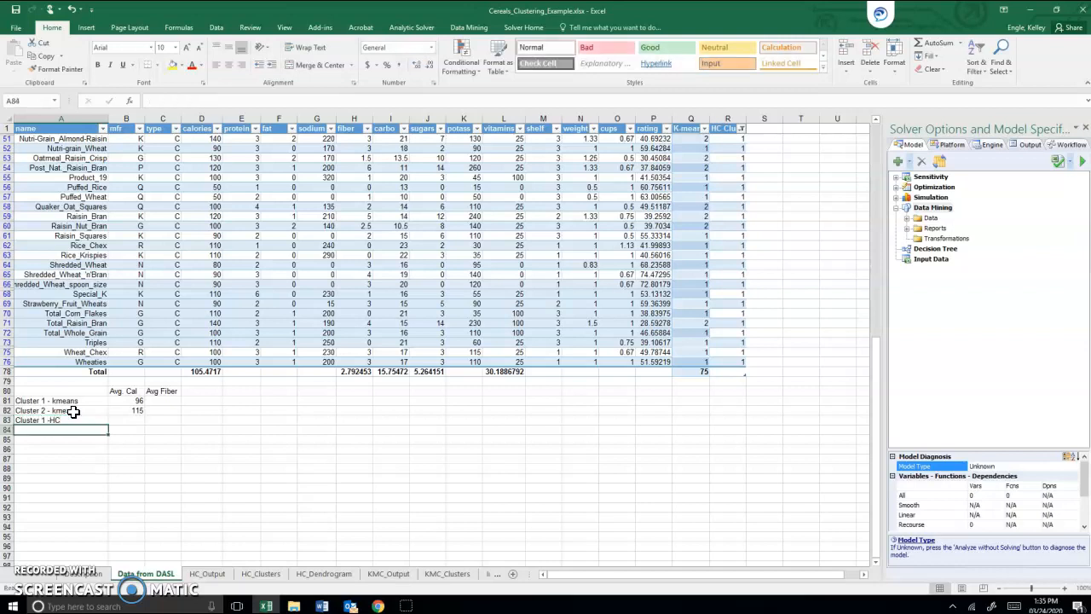
pyautogui.write('Cluster 2- HC')
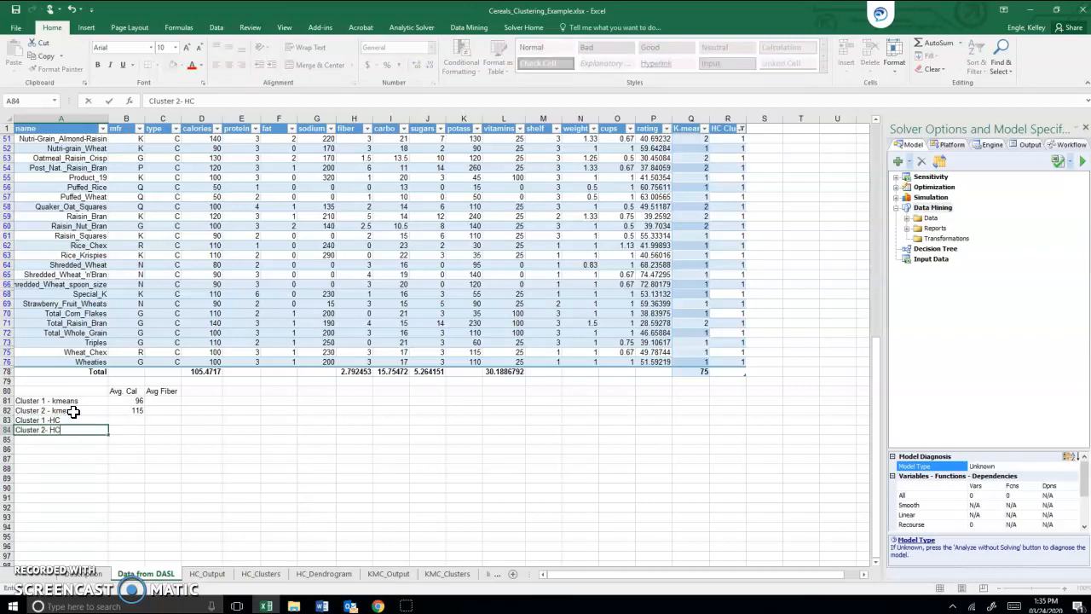
pyautogui.press('Return')
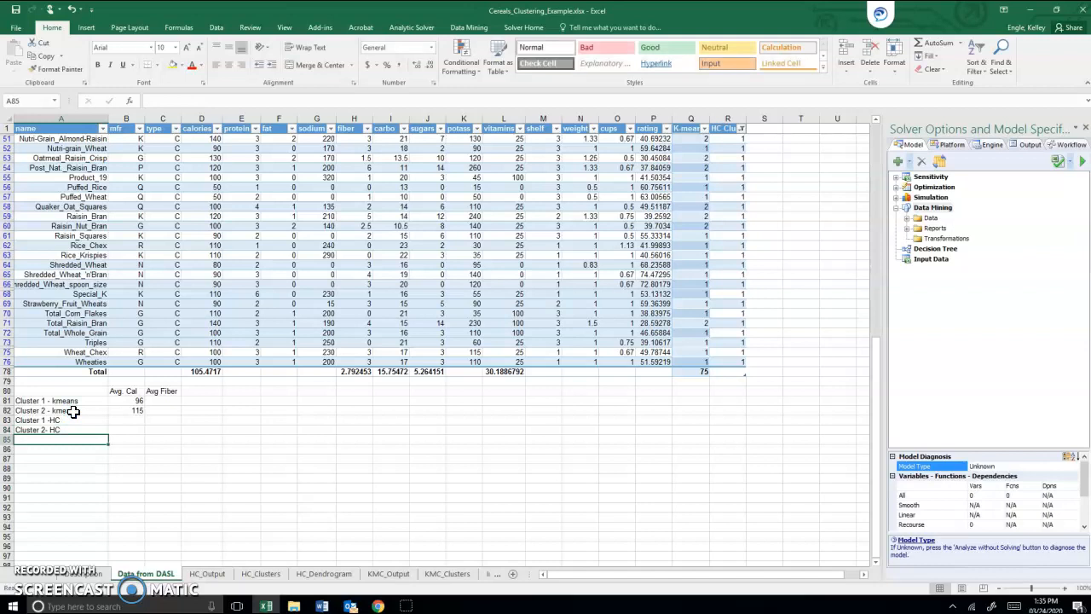